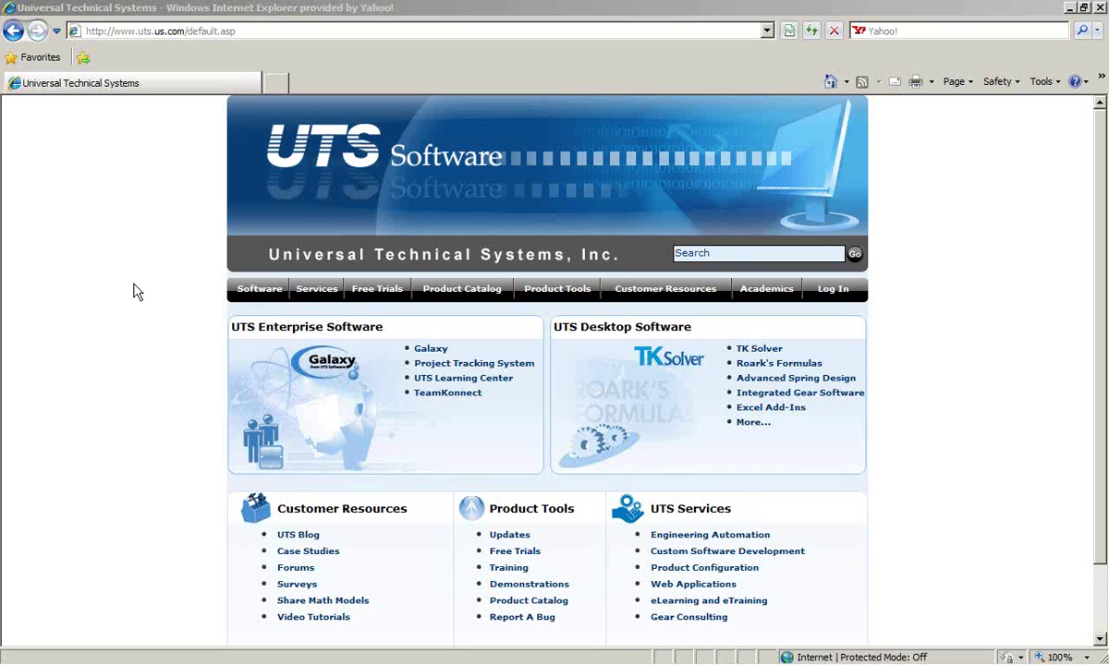
- Switch from Internet Explorer to the Advanced Spring Design compression spring form
mouse_move(568, 663)
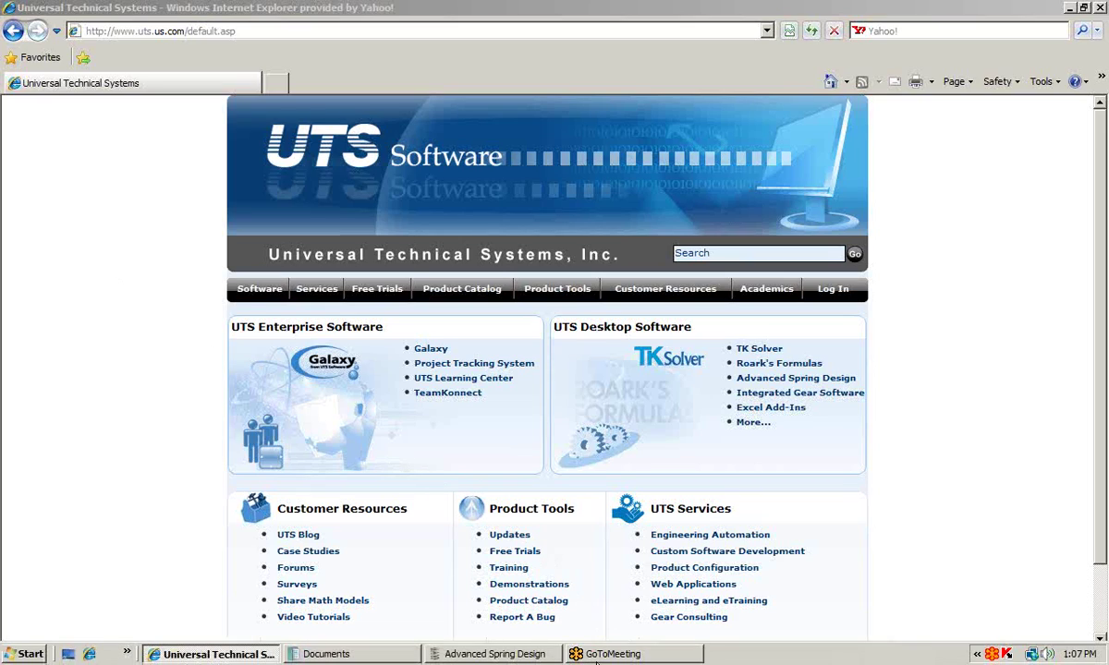
click(499, 654)
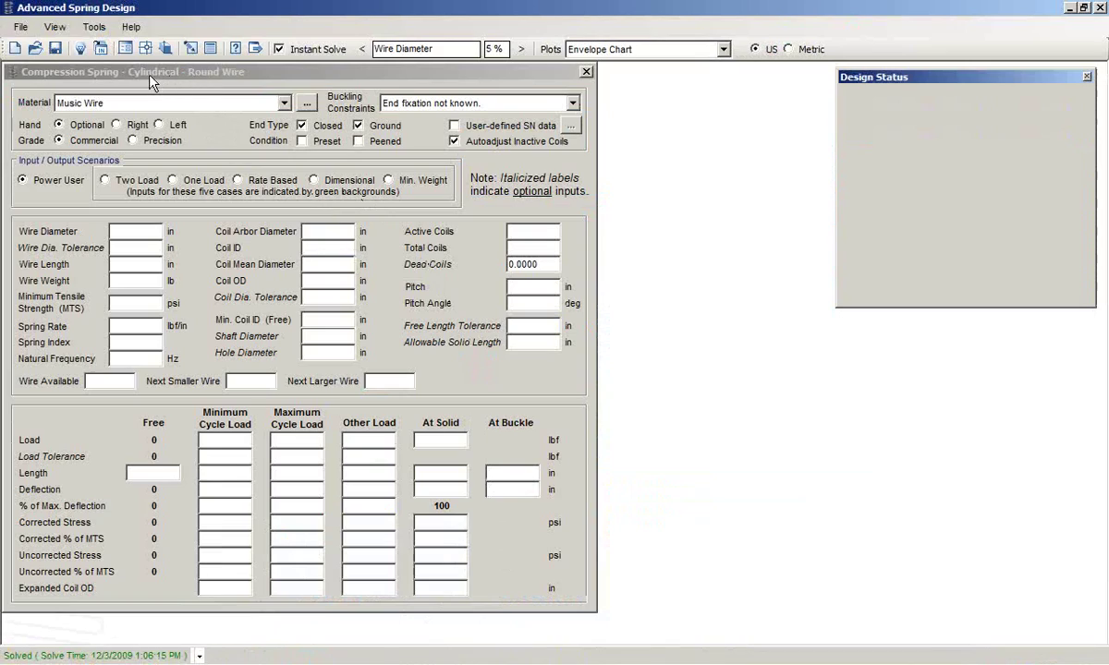
click(210, 75)
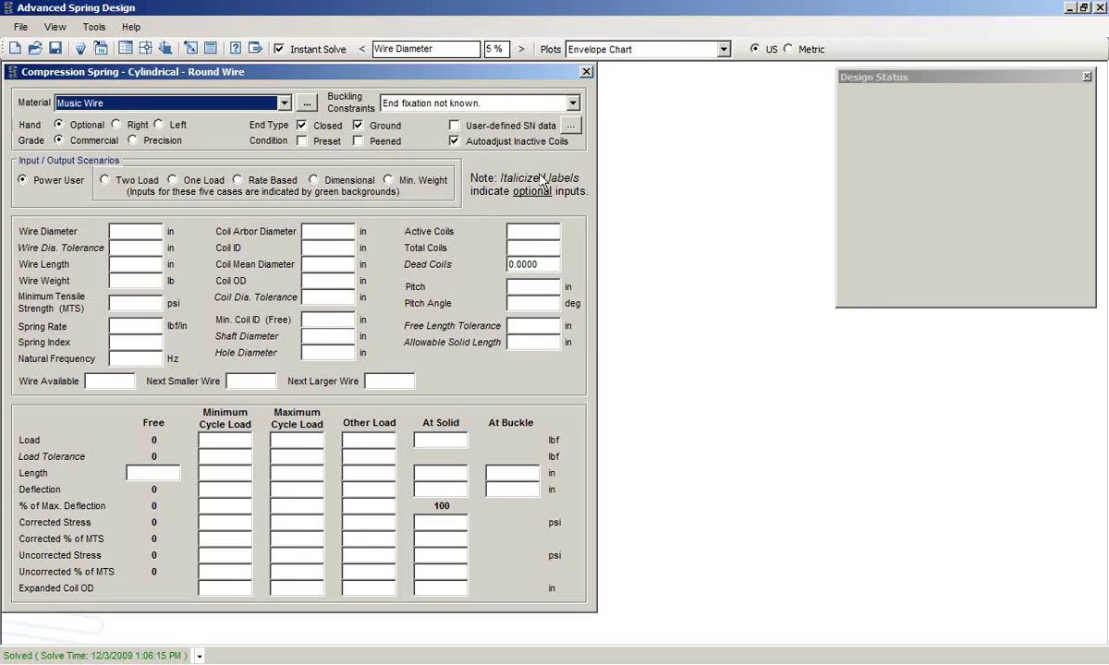
- Enter 5 active coils and 7 total coils, leaving dead coils at 0
click(525, 232)
text(3)
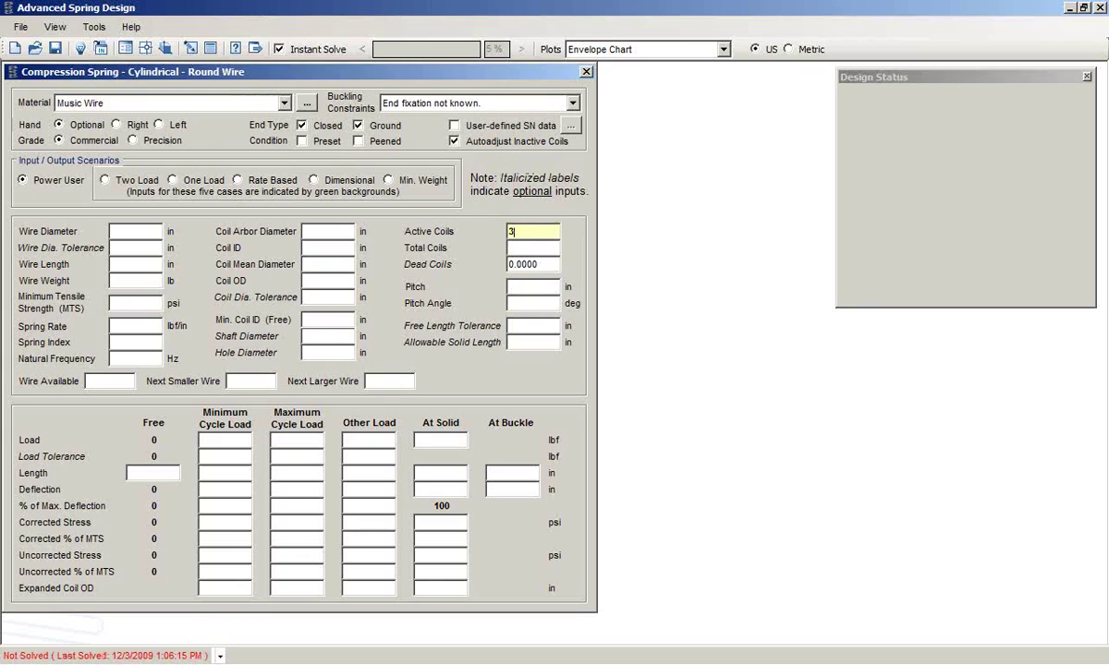
key(Return)
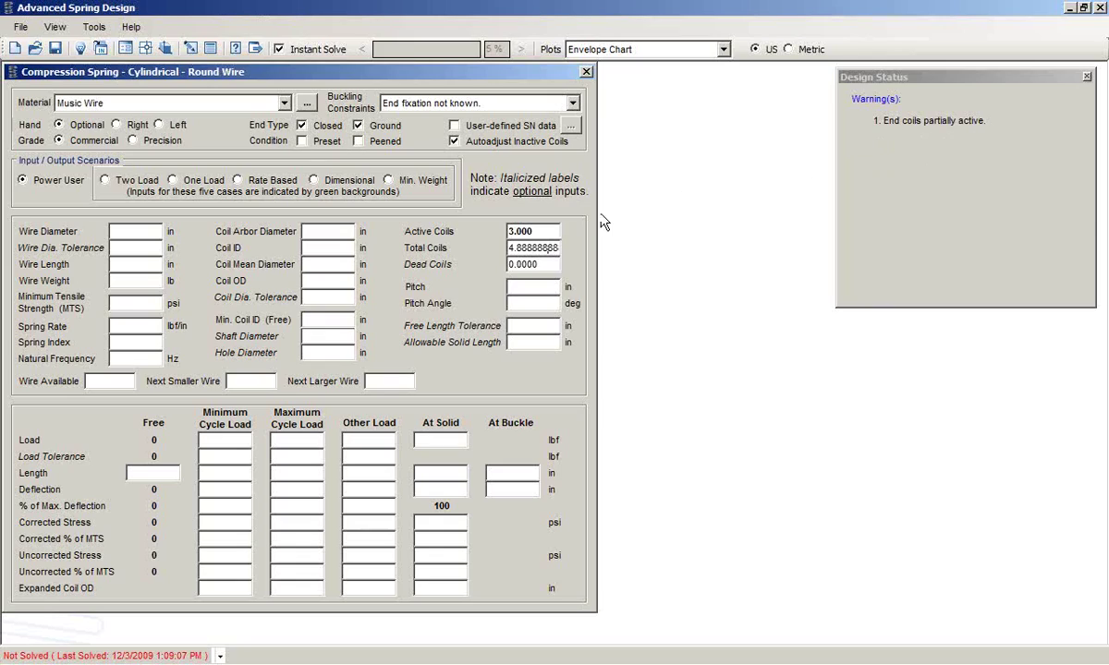
click(534, 231)
key(Return)
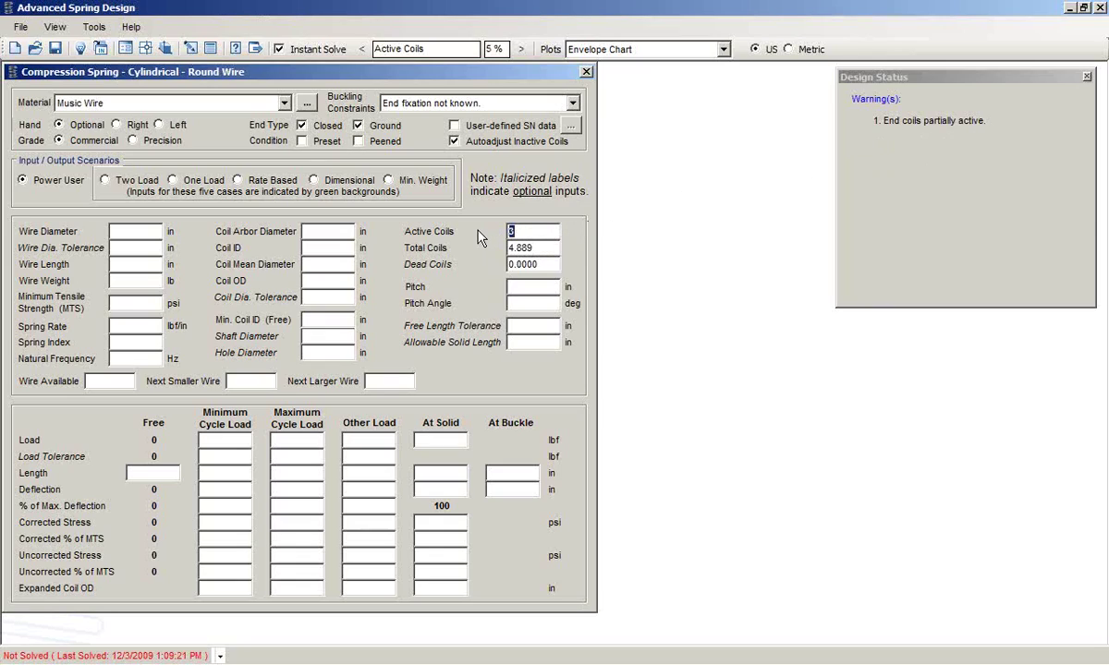
text(5)
double_click(543, 246)
text(7)
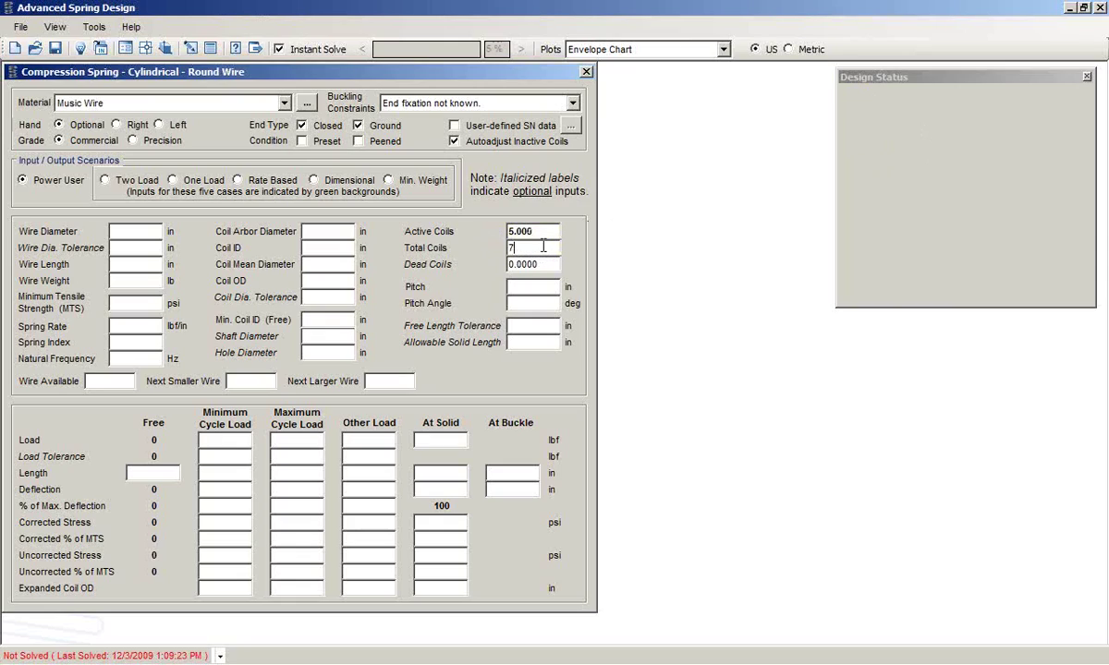
key(Tab)
- Set 6 active coils, 0.1 in wire diameter, 1 in coil OD and 2 in free length
click(540, 232)
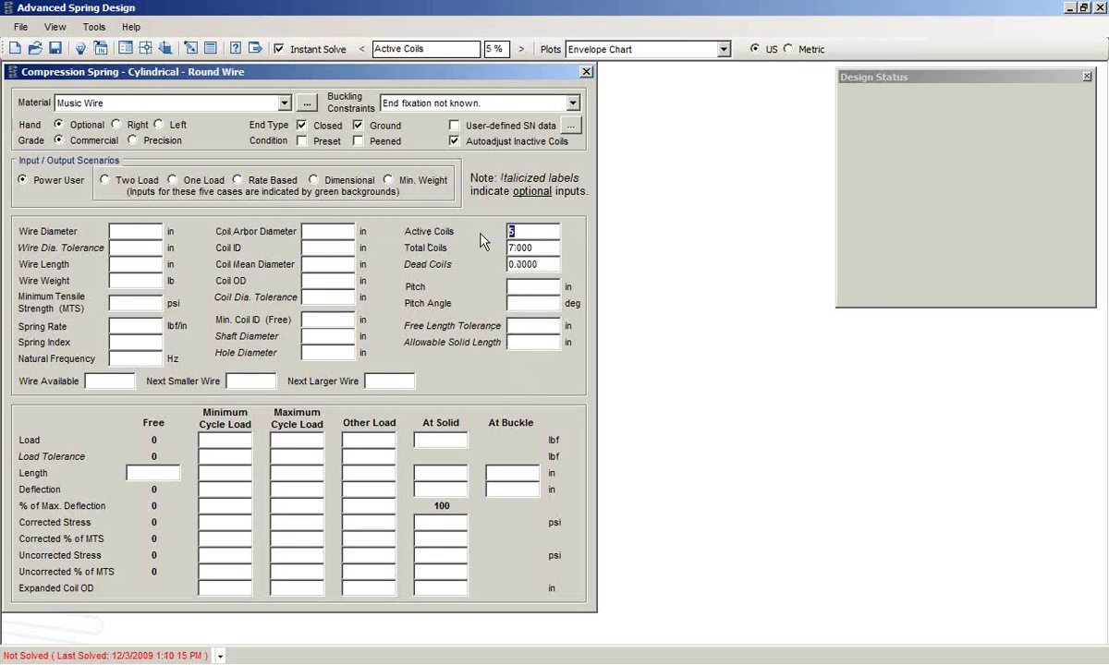
text(6)
click(137, 231)
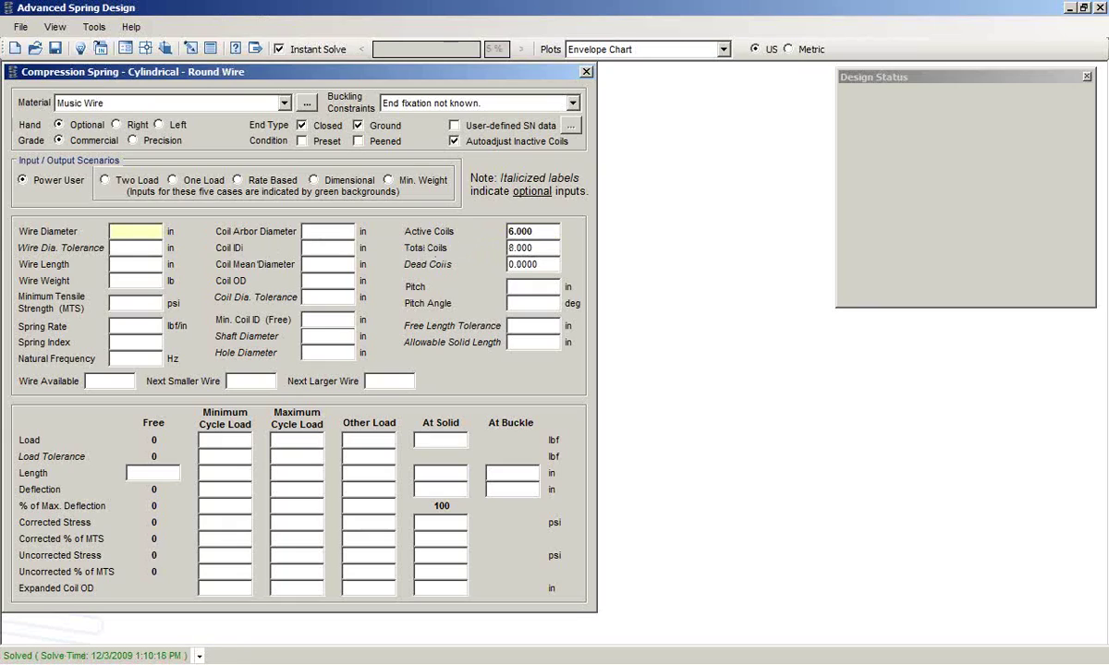
text(.1)
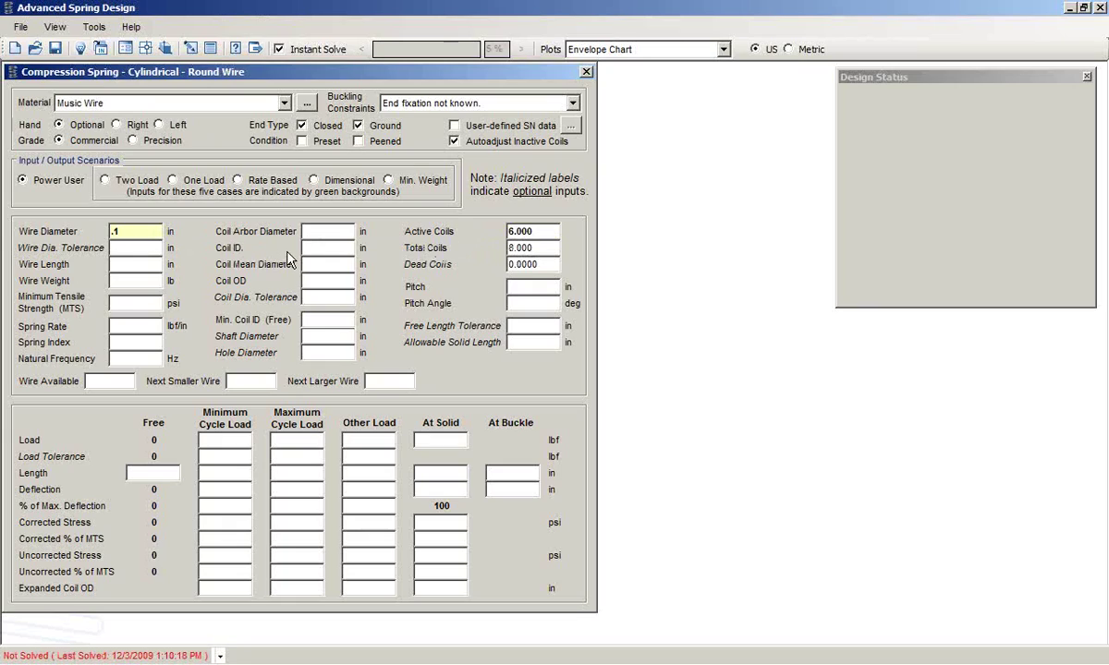
click(328, 280)
text(1)
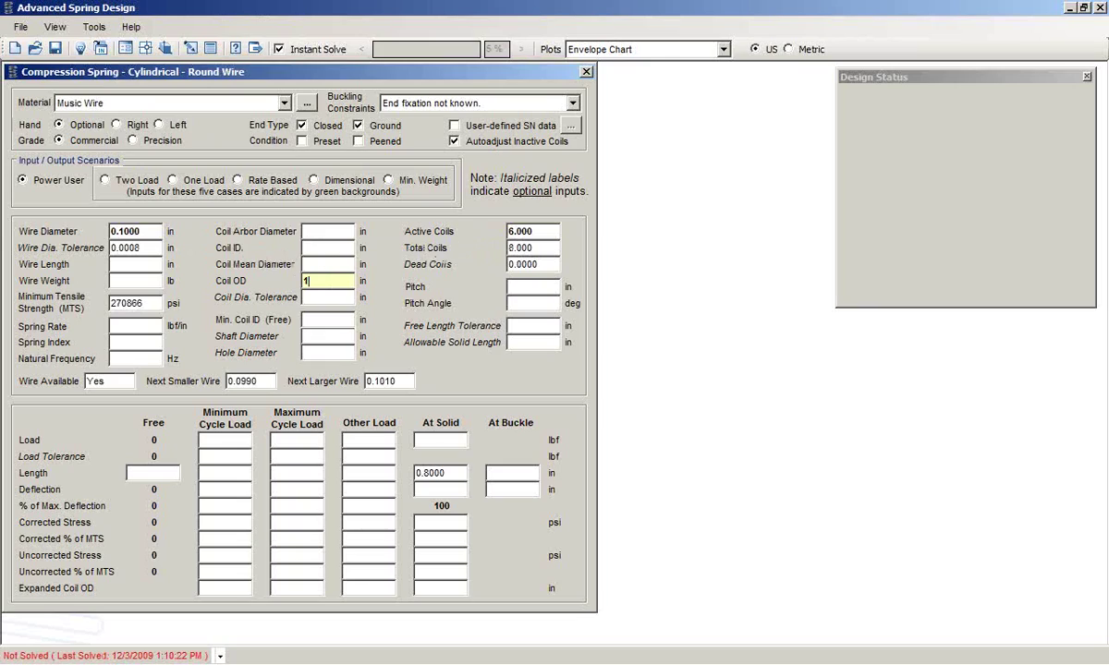
click(160, 475)
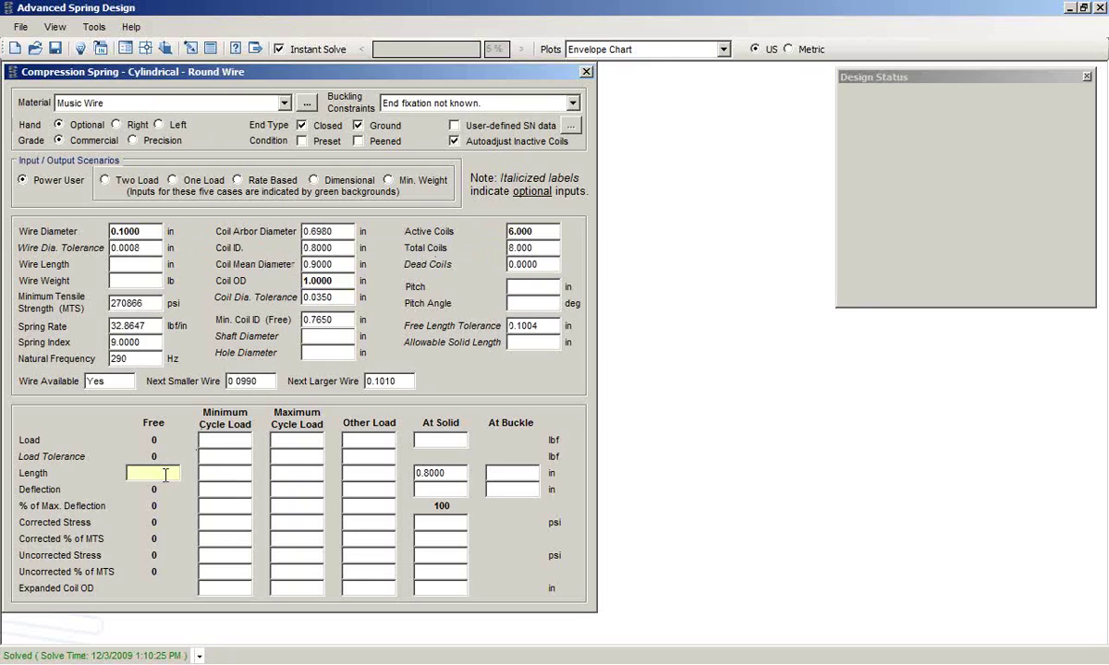
text(2)
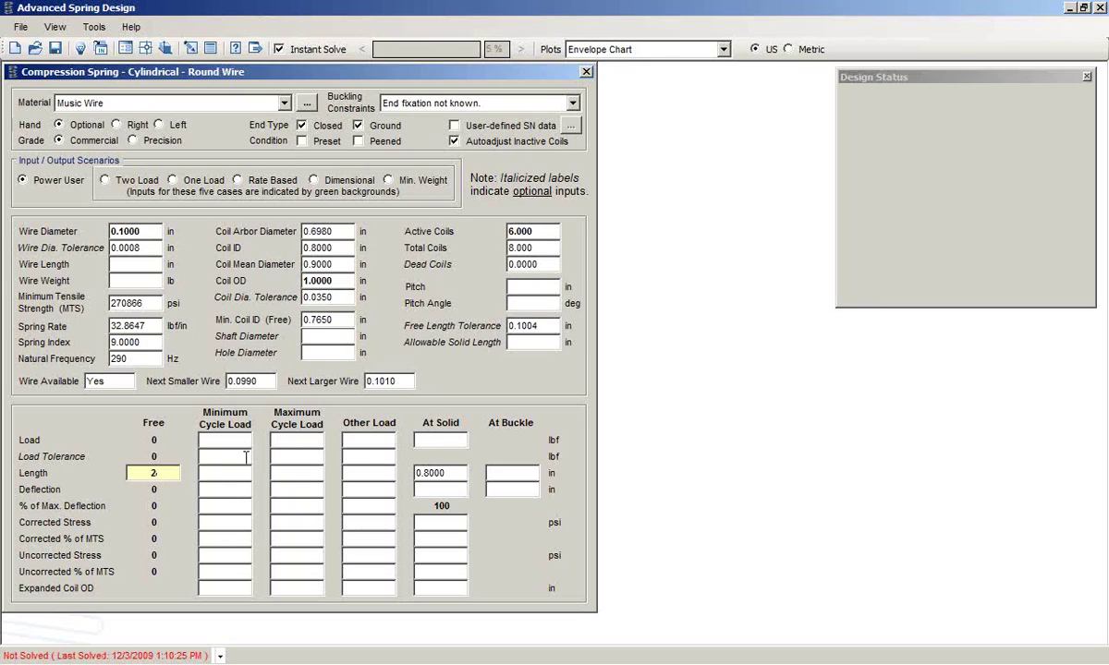
- Enter cycle loads of 13 lbf minimum and 26 lbf maximum
click(224, 440)
text(13)
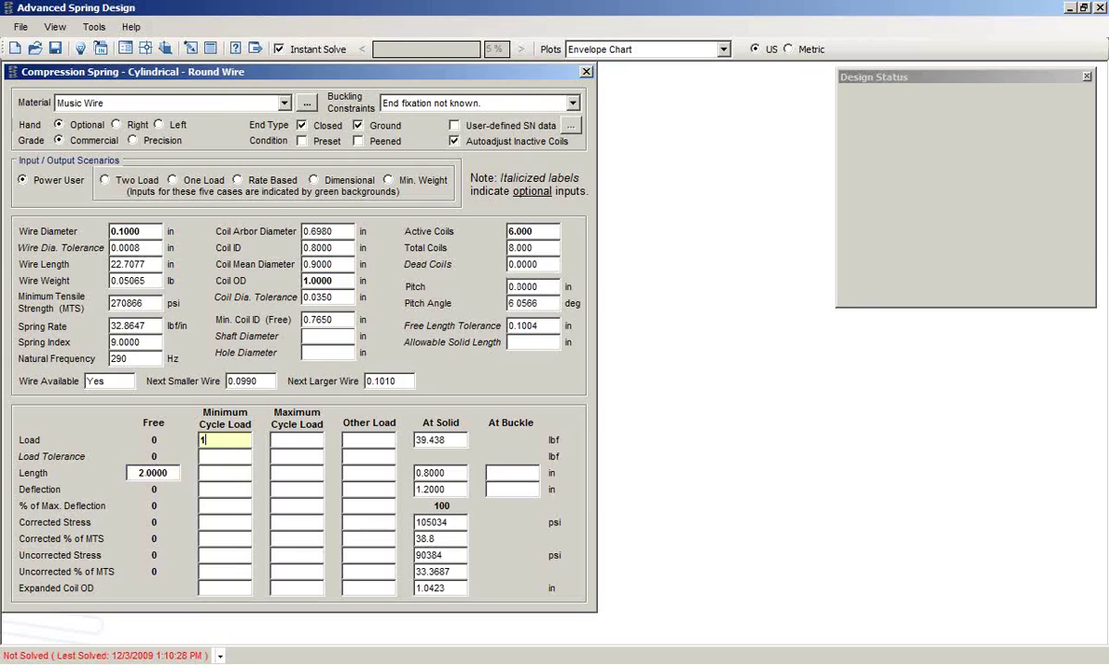
click(277, 440)
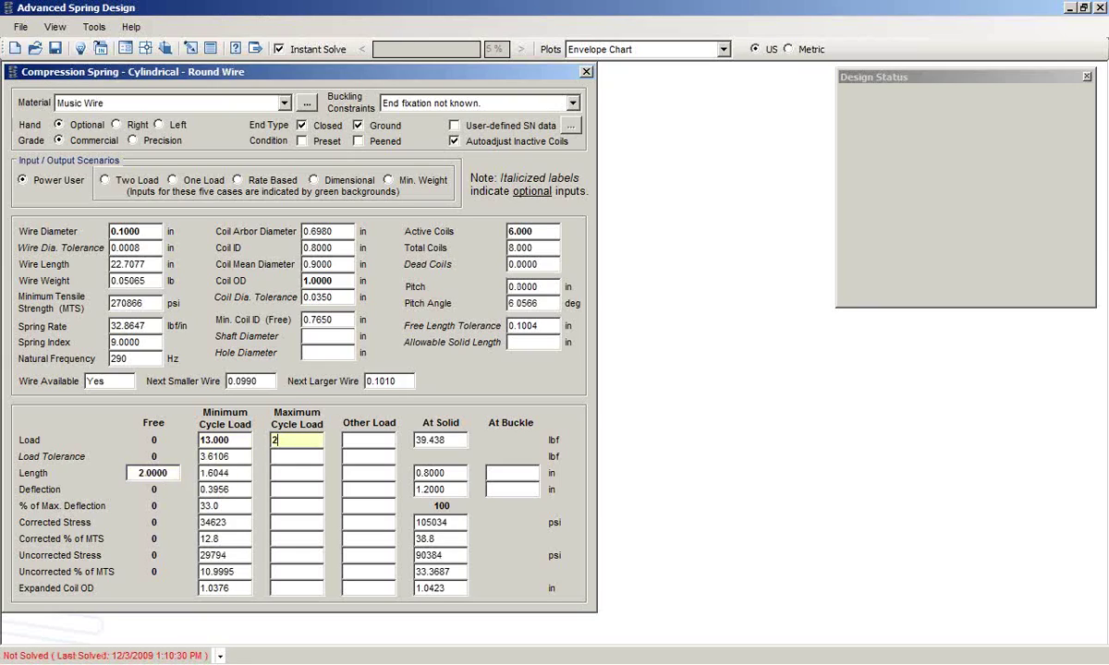
text(26)
click(296, 456)
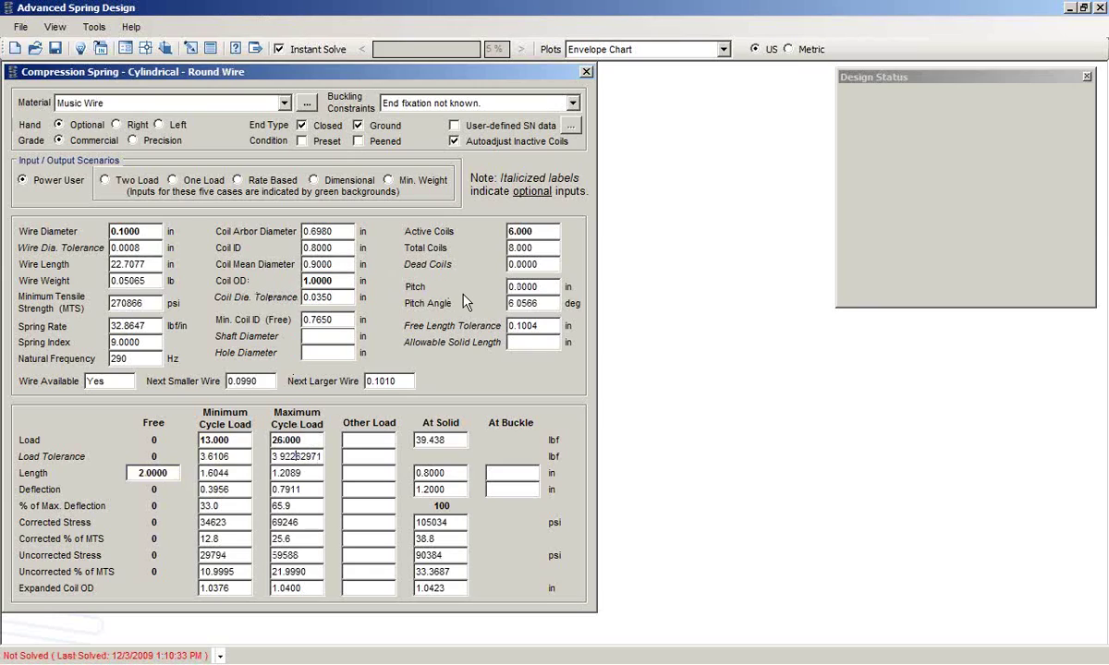
- Display the Fatigue Strength Diagram from Plots and place its window to the right of the form
click(723, 51)
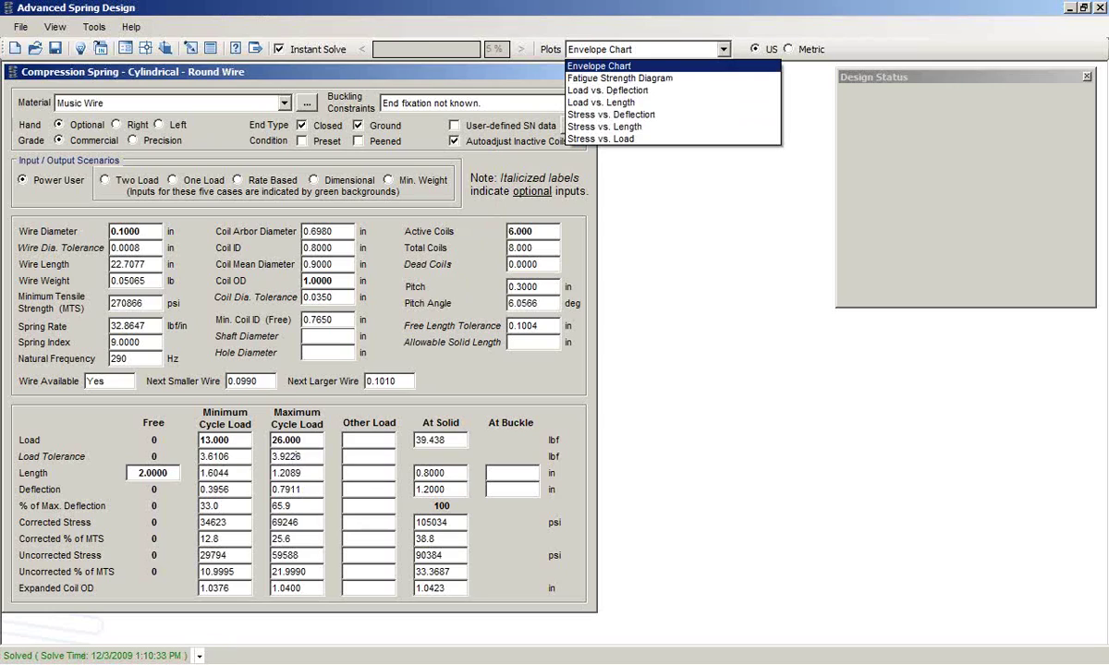
click(628, 80)
drag(381, 231, 656, 114)
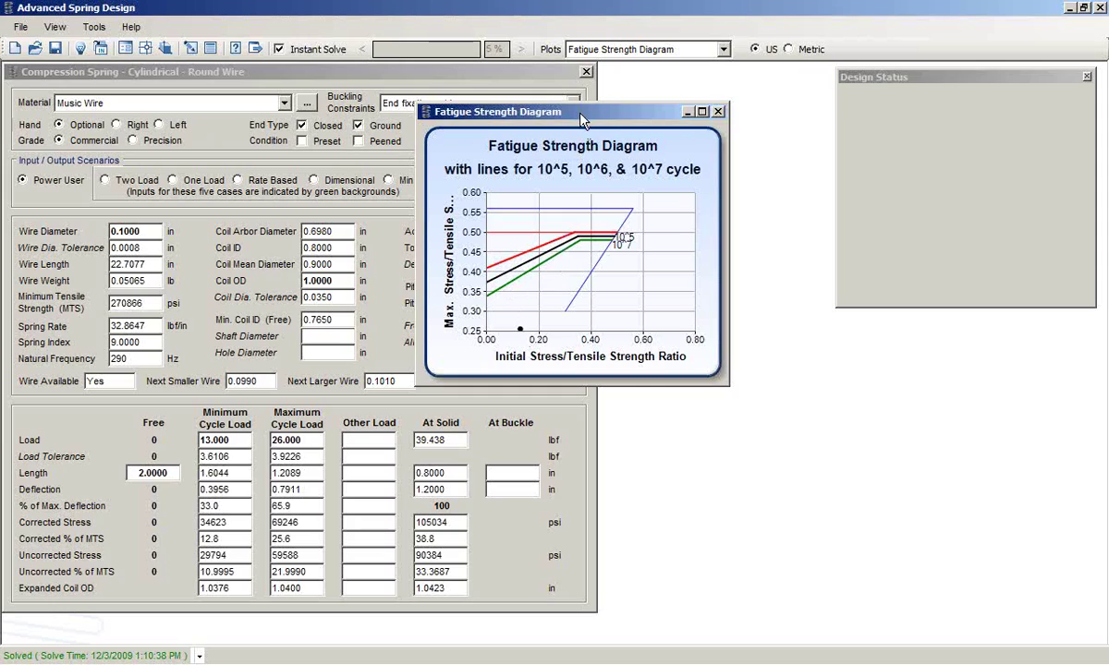
drag(581, 112, 770, 240)
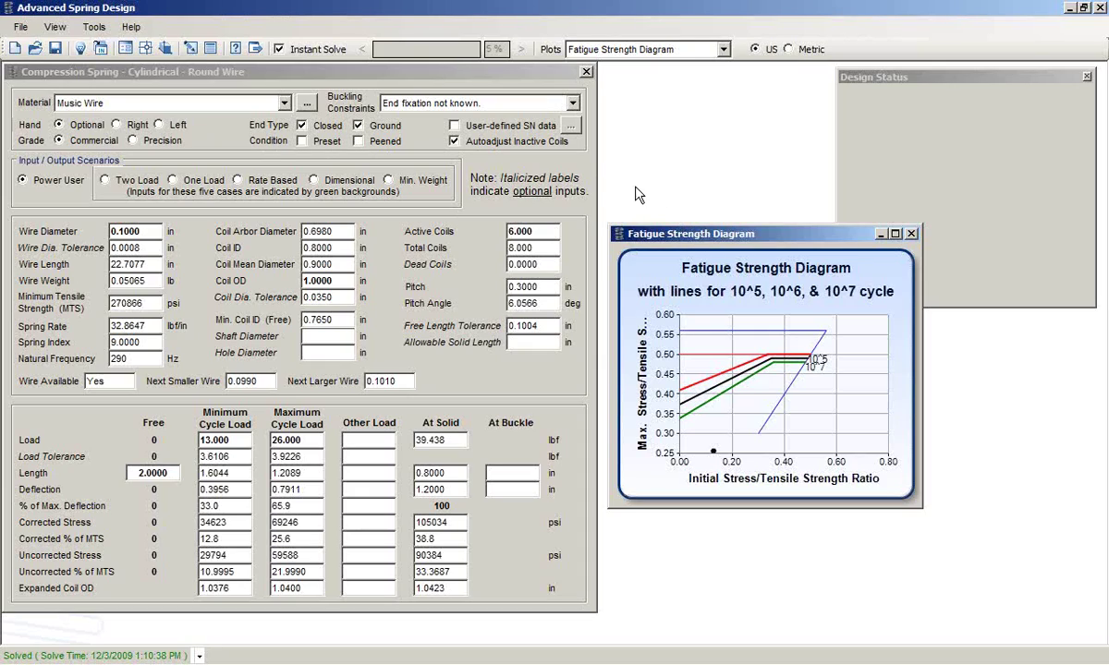
- Switch on user-defined SN fatigue data and bring up the SN data table
click(454, 125)
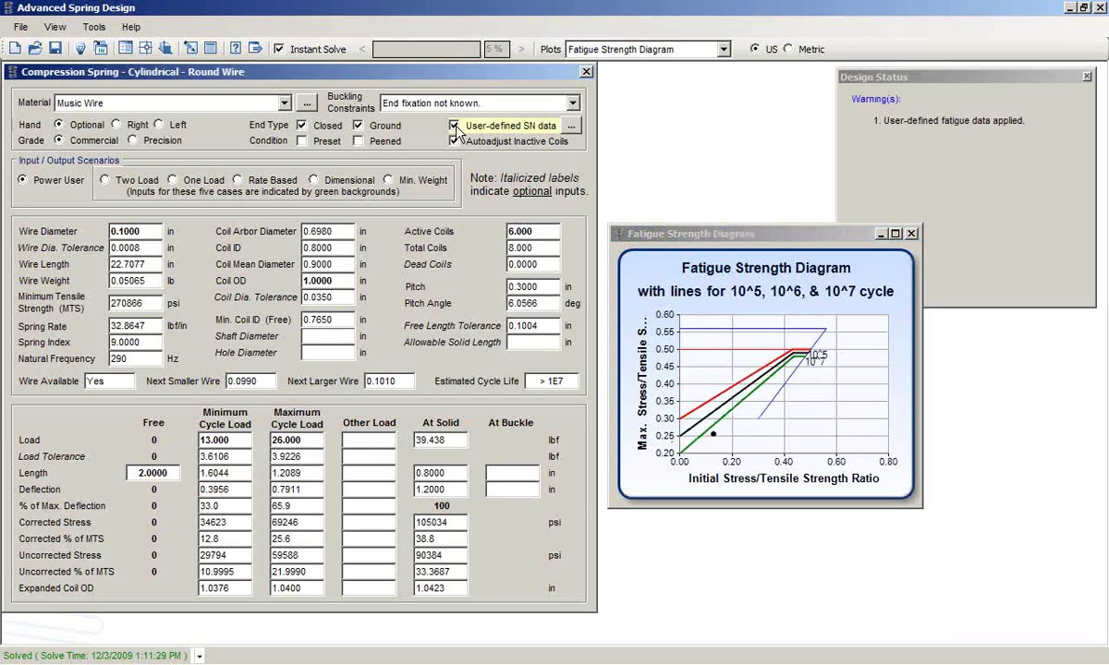
click(906, 139)
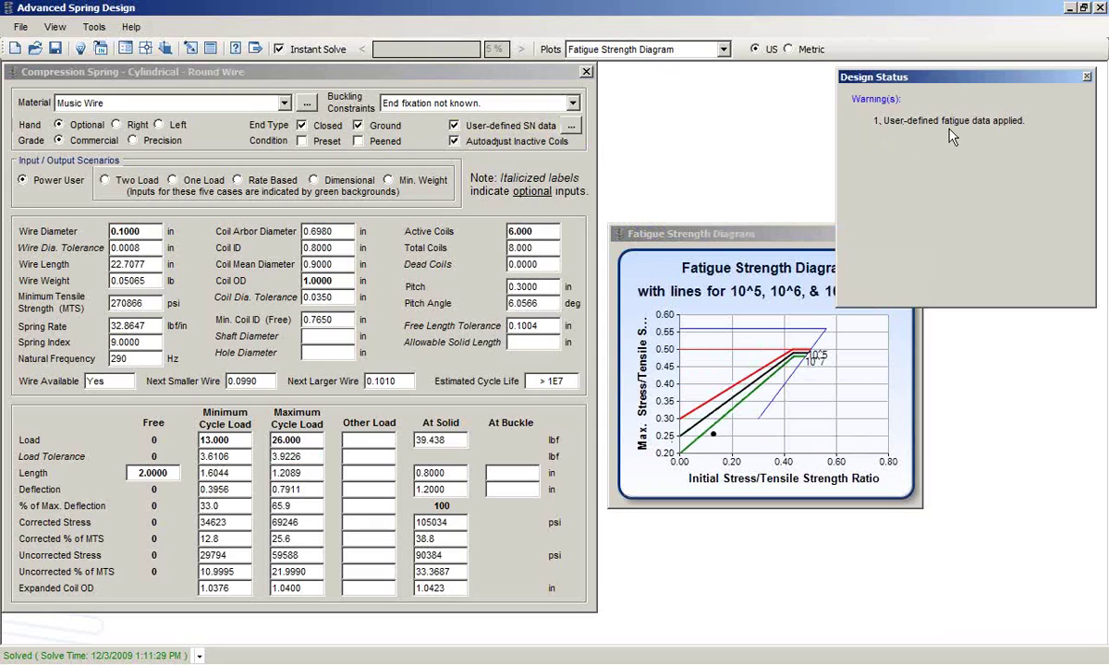
click(570, 126)
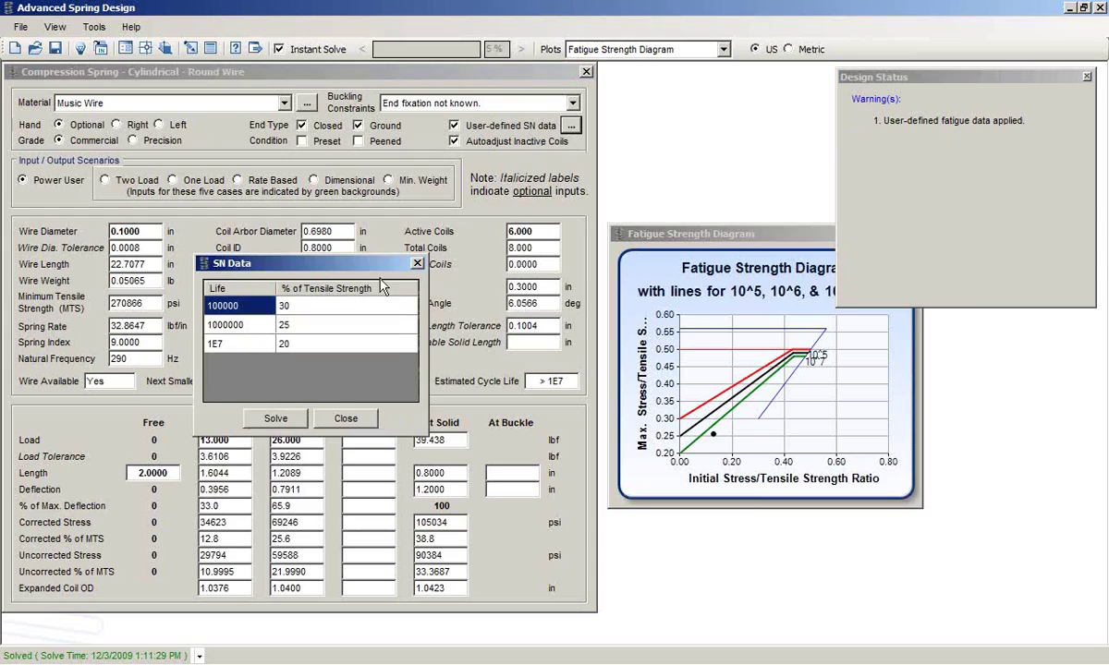
drag(319, 269, 275, 208)
- Set SN strengths to 25% at 100000, 19% at 1000000 and 12% at 1E7 cycles
click(251, 247)
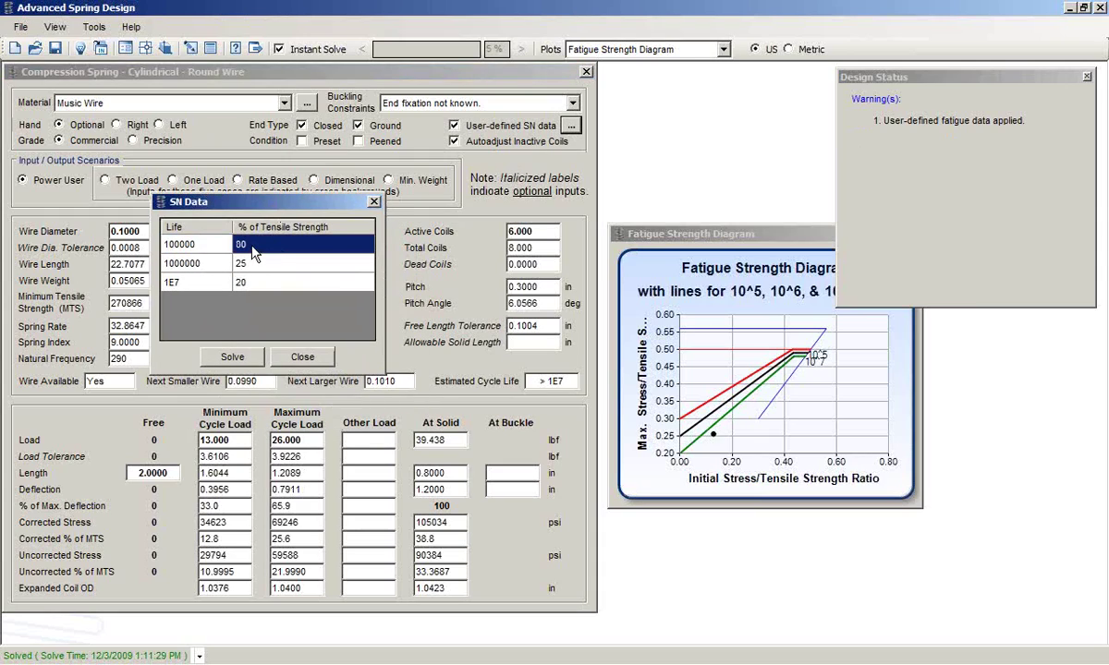
text(80)
text(25)
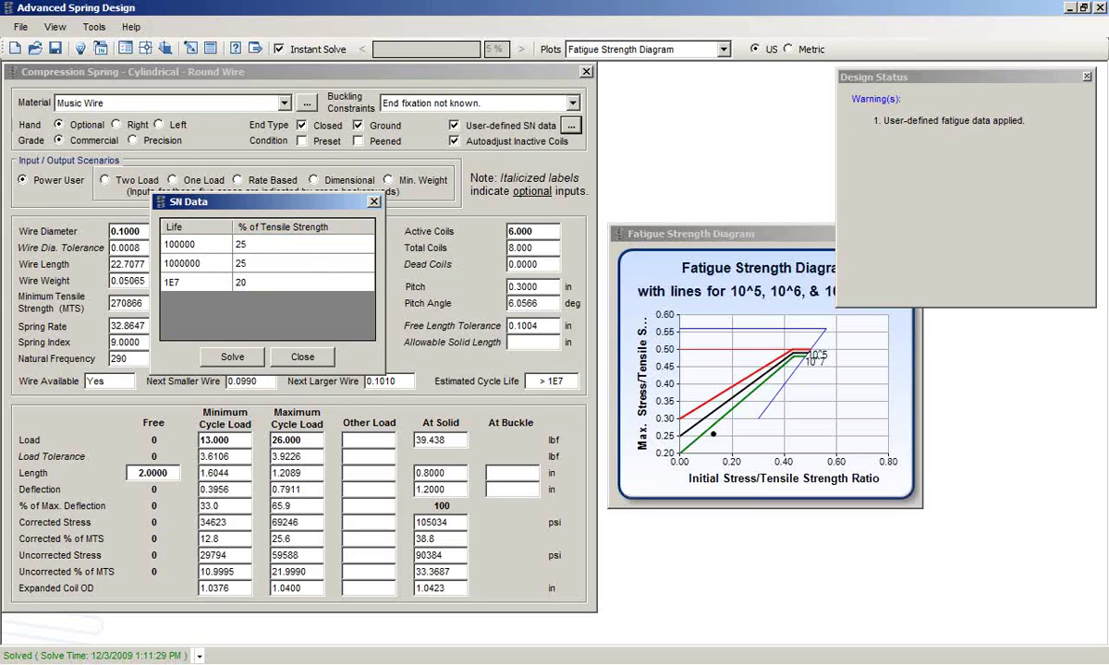
click(256, 268)
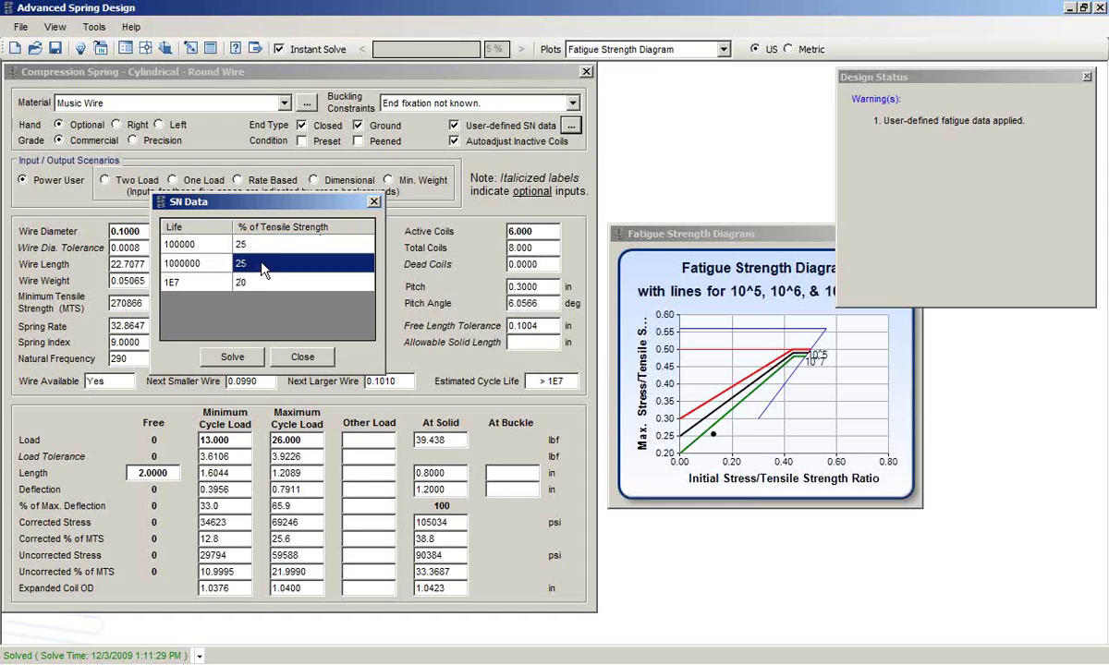
click(261, 267)
text(19)
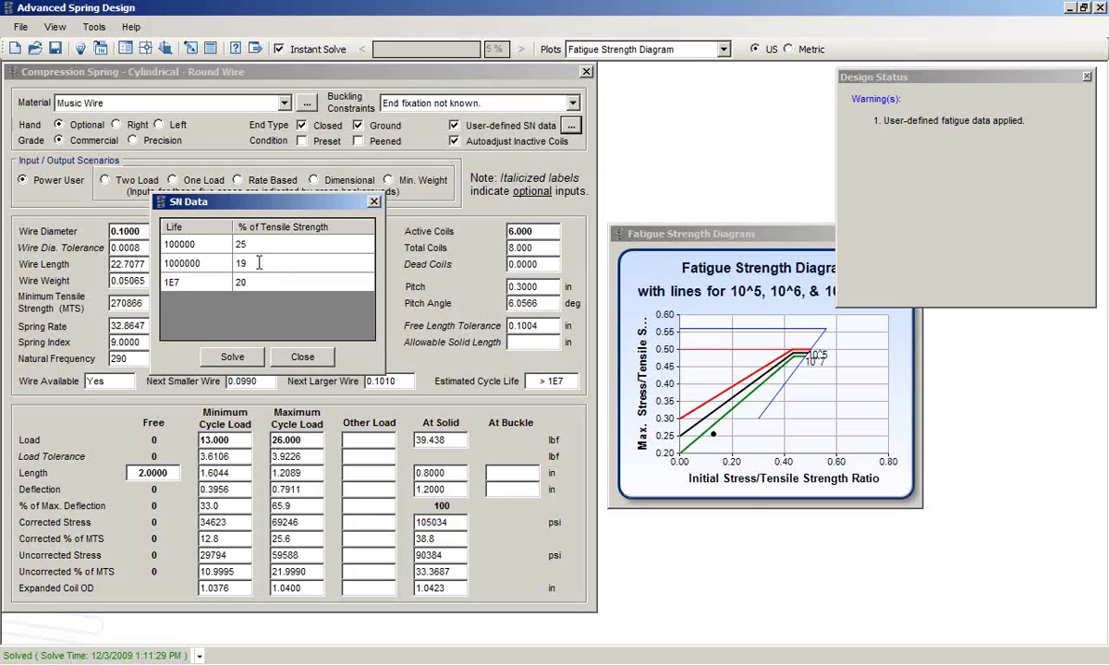
click(257, 283)
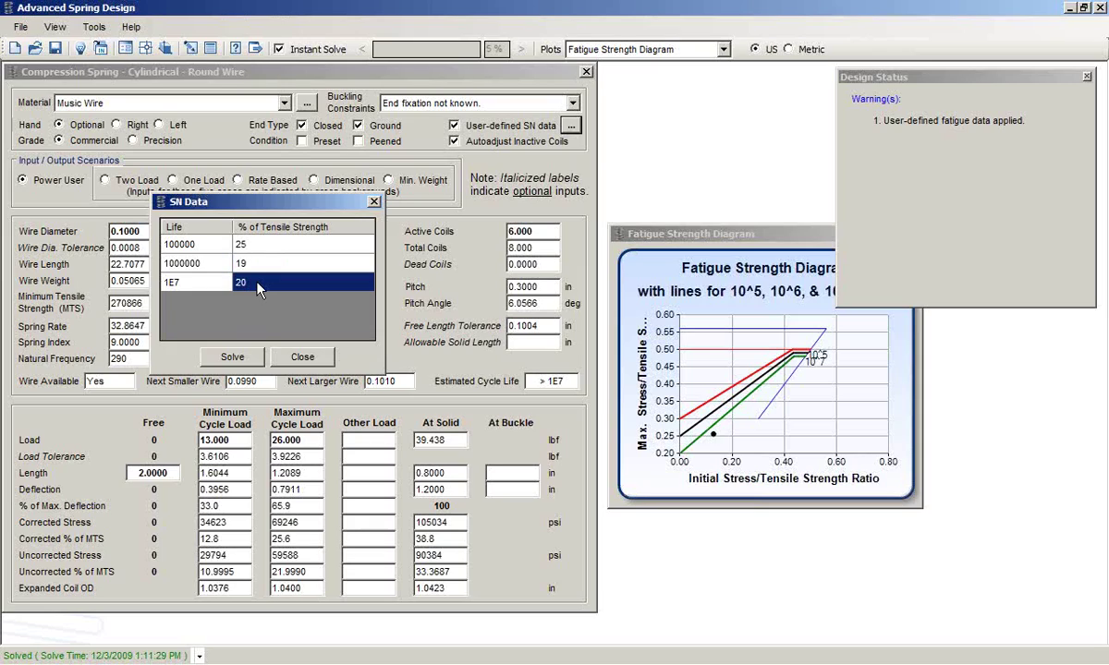
text(12)
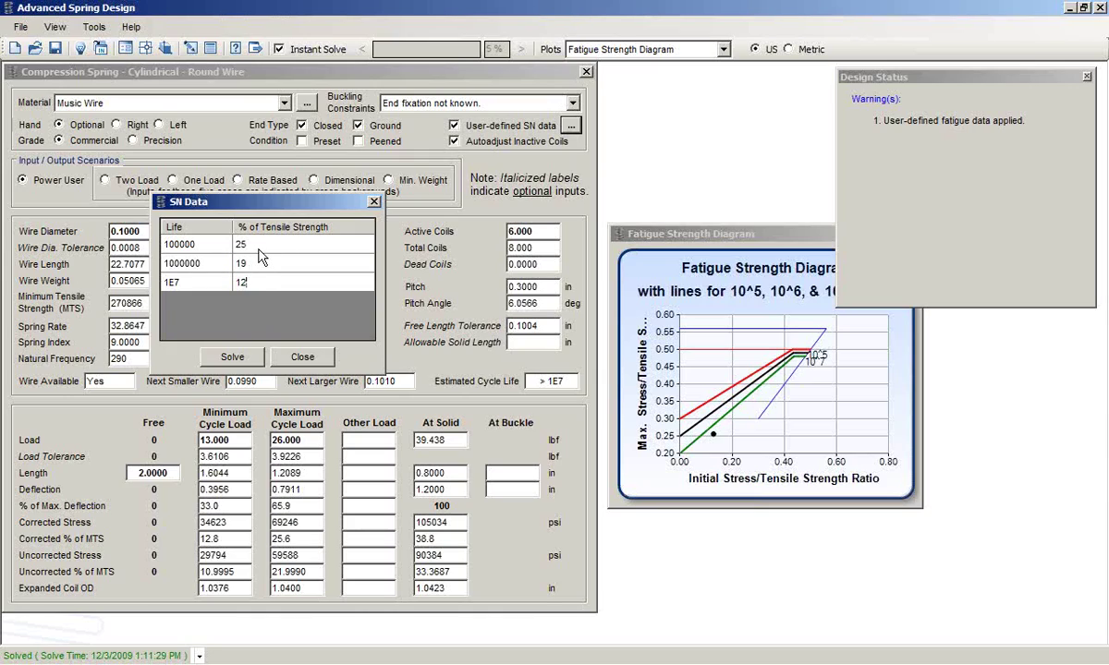
click(246, 228)
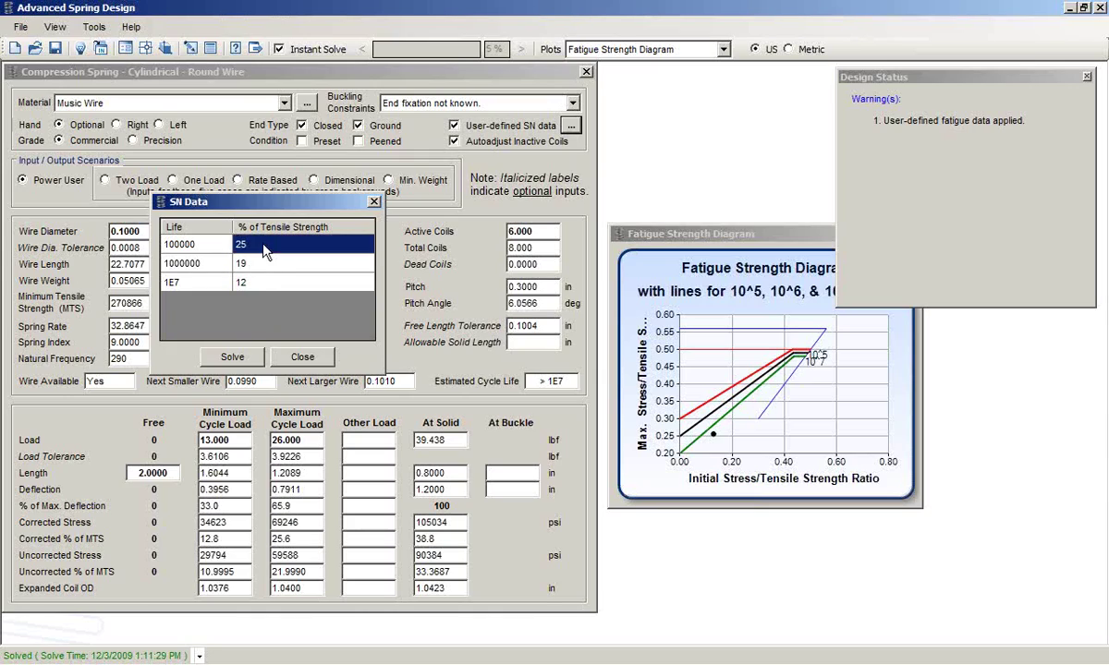
- Solve with the custom SN data, then bring the fatigue diagram fully into view
click(231, 357)
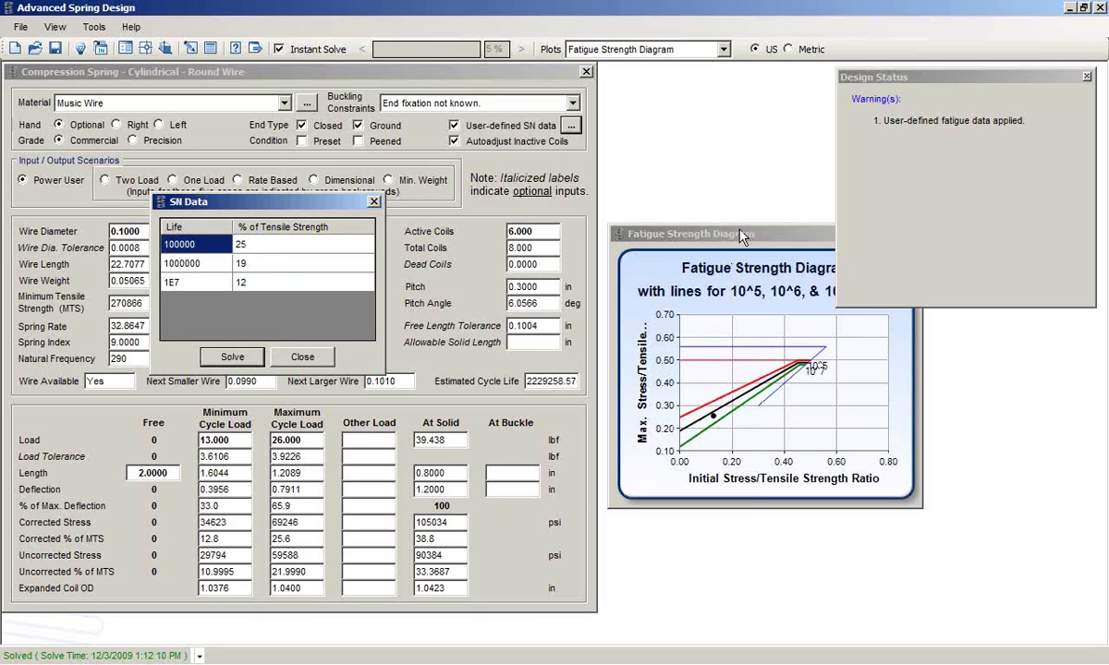
drag(709, 233, 571, 142)
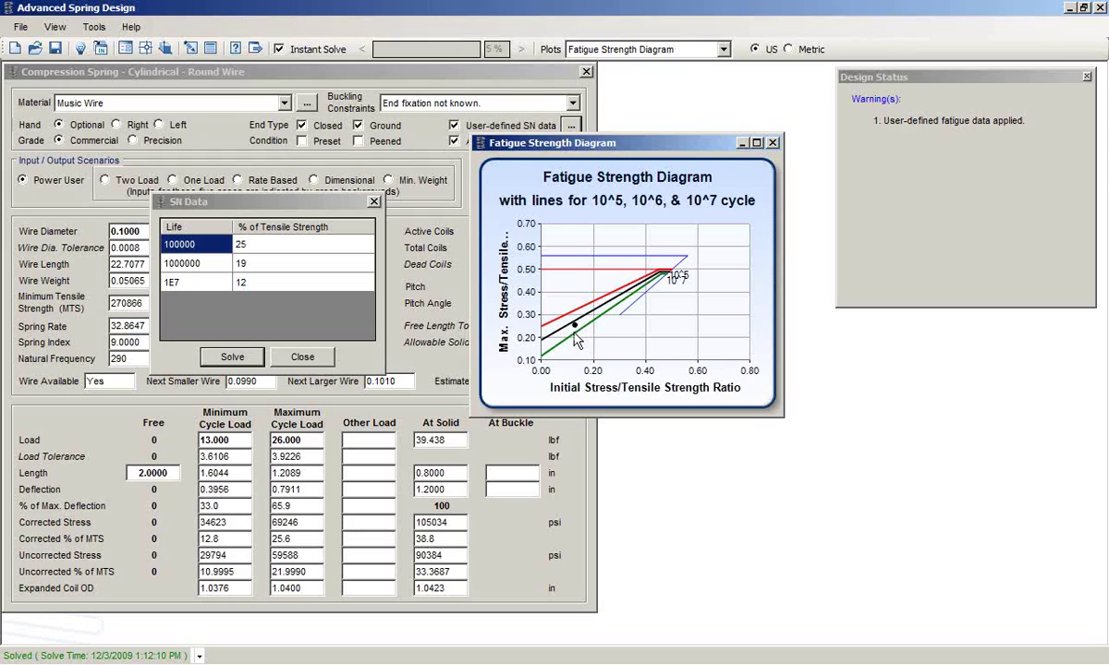
- Close the Fatigue Strength Diagram window and the SN Data table
click(773, 143)
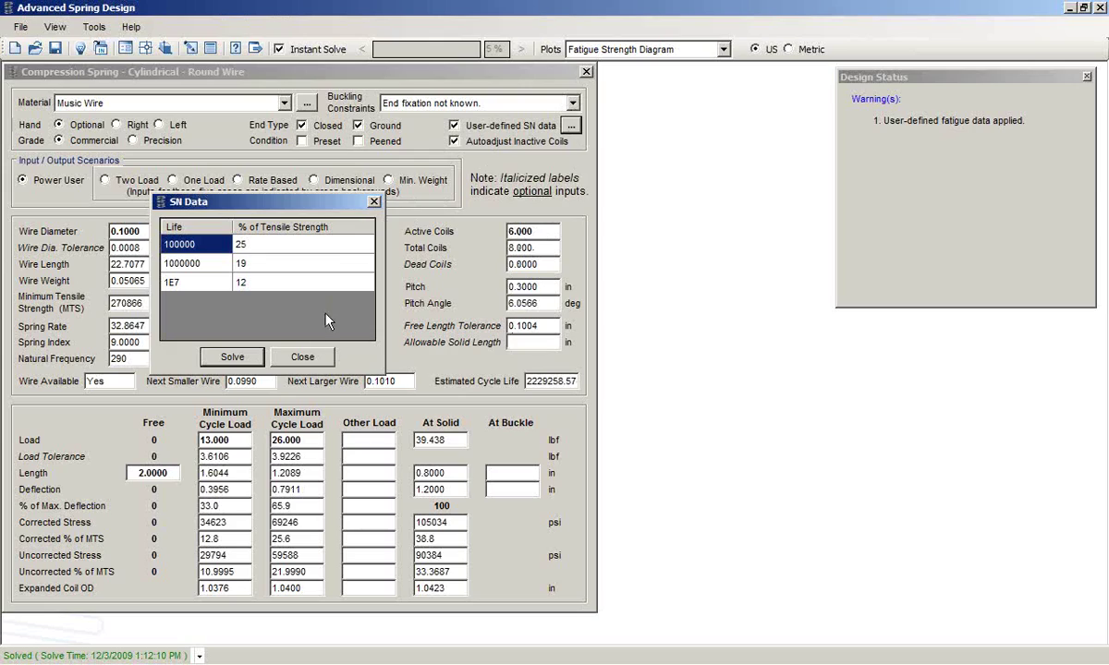
click(302, 358)
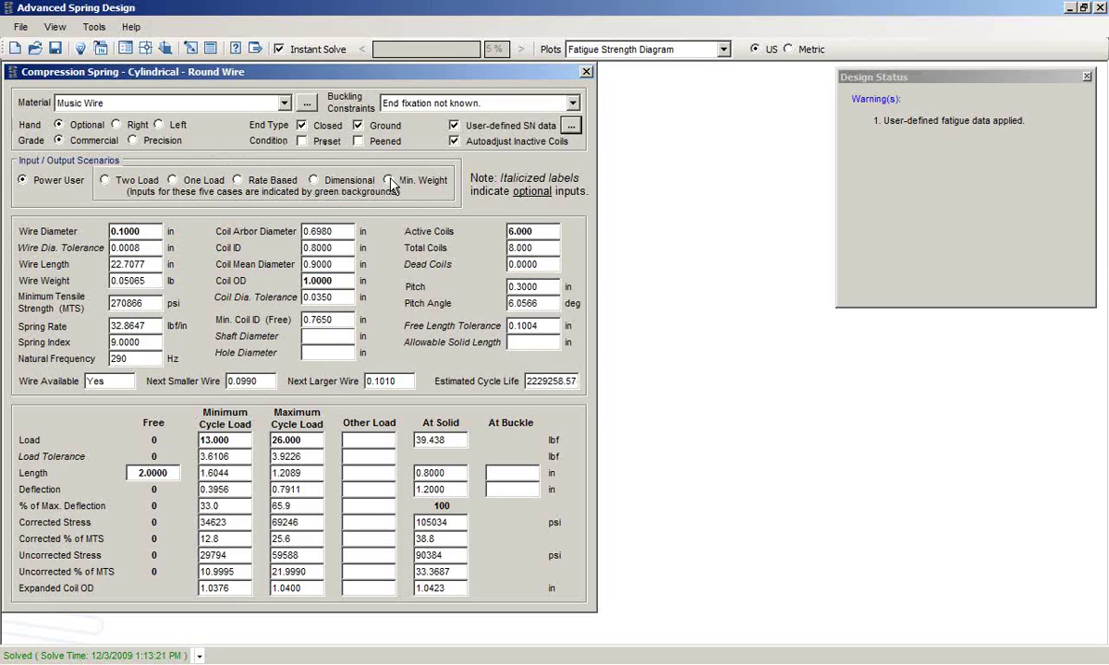
- Start a new cylindrical round-wire compression spring design without saving the old one
click(20, 27)
click(57, 45)
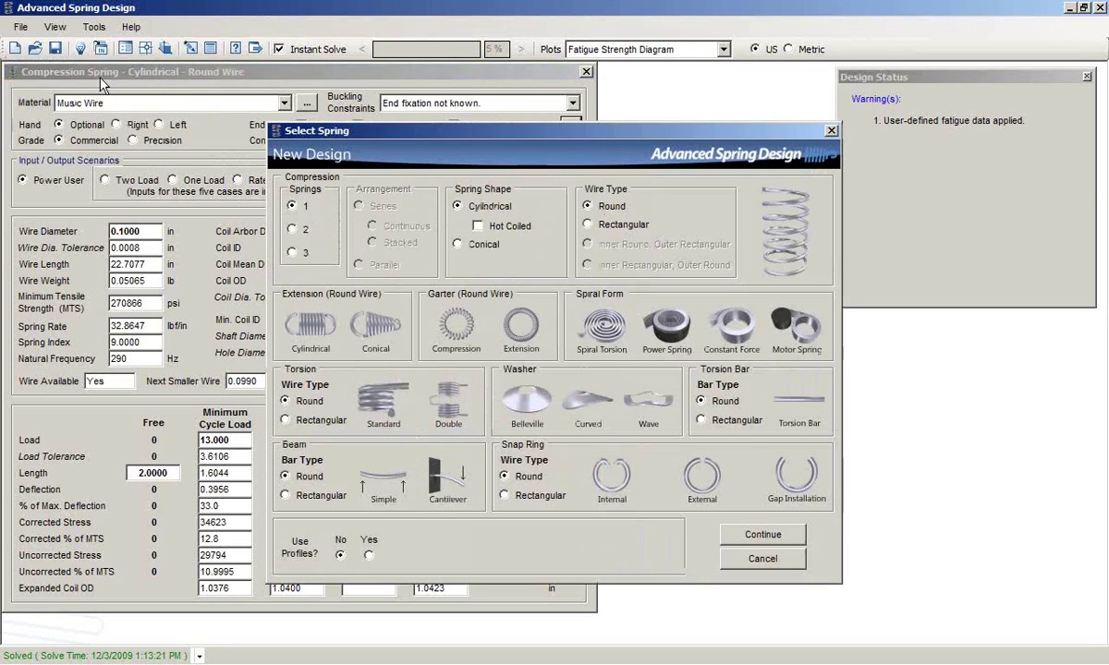
click(780, 226)
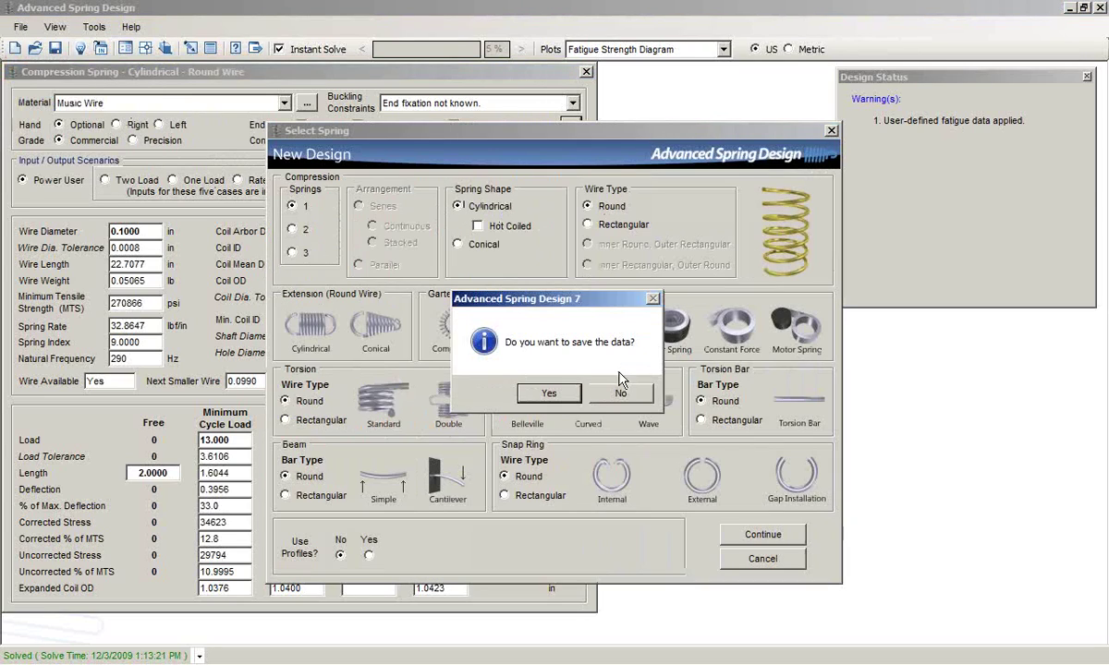
click(618, 392)
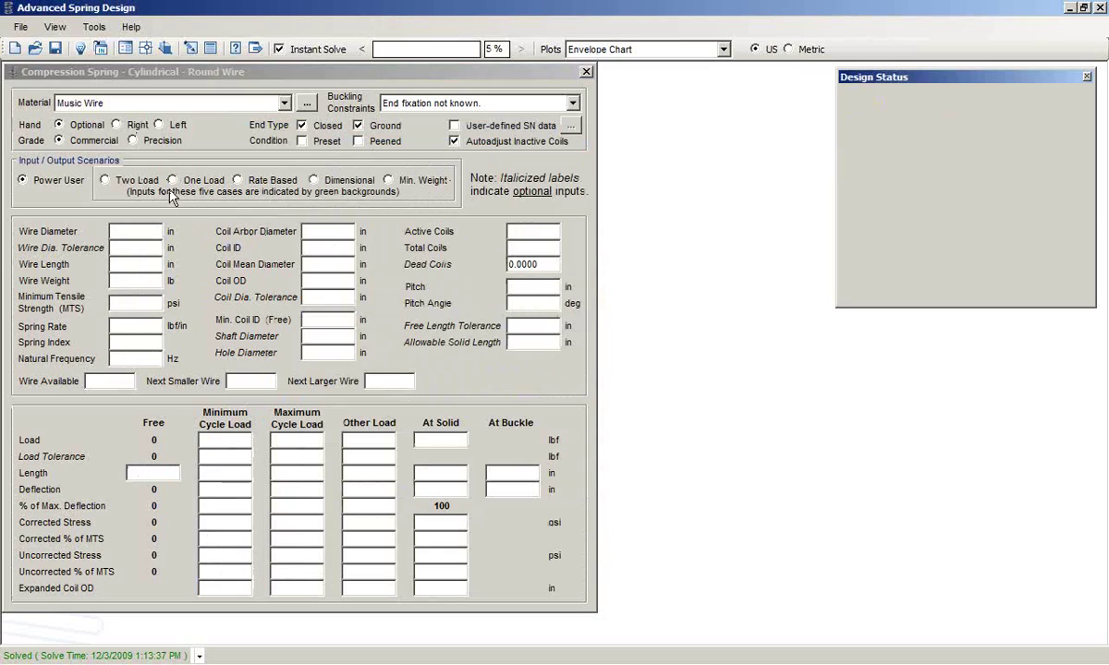
- Select the Min. Weight option under Input / Output Scenarios
click(388, 180)
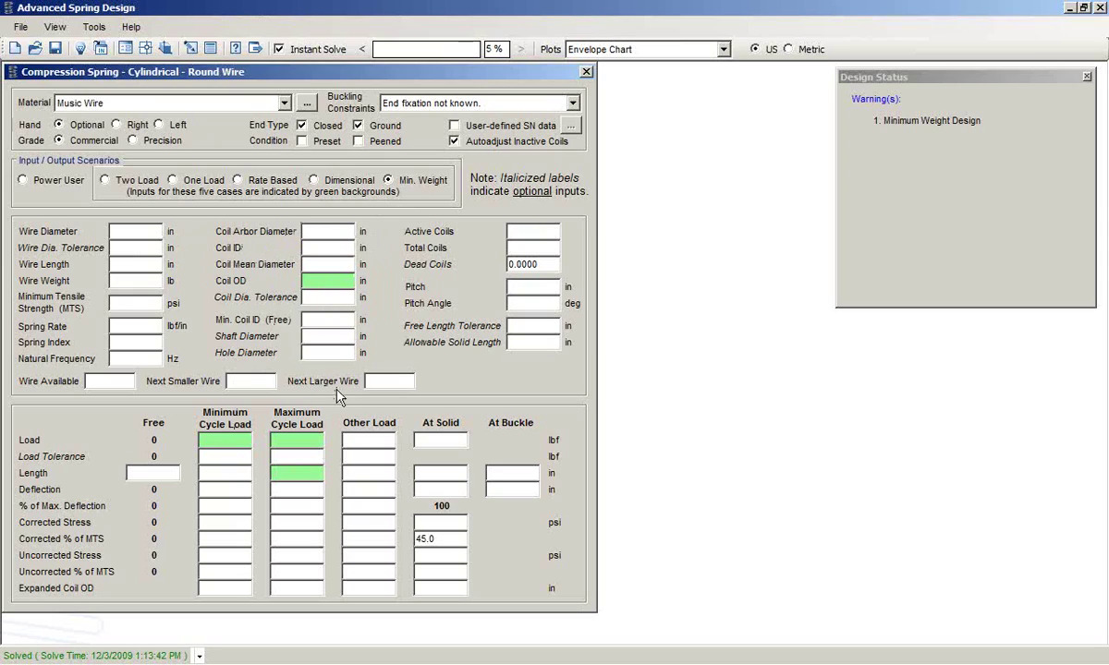
- Enter 1 in coil OD, 7 and 30 lbf loads, and 0.75 in length, then solve
click(323, 280)
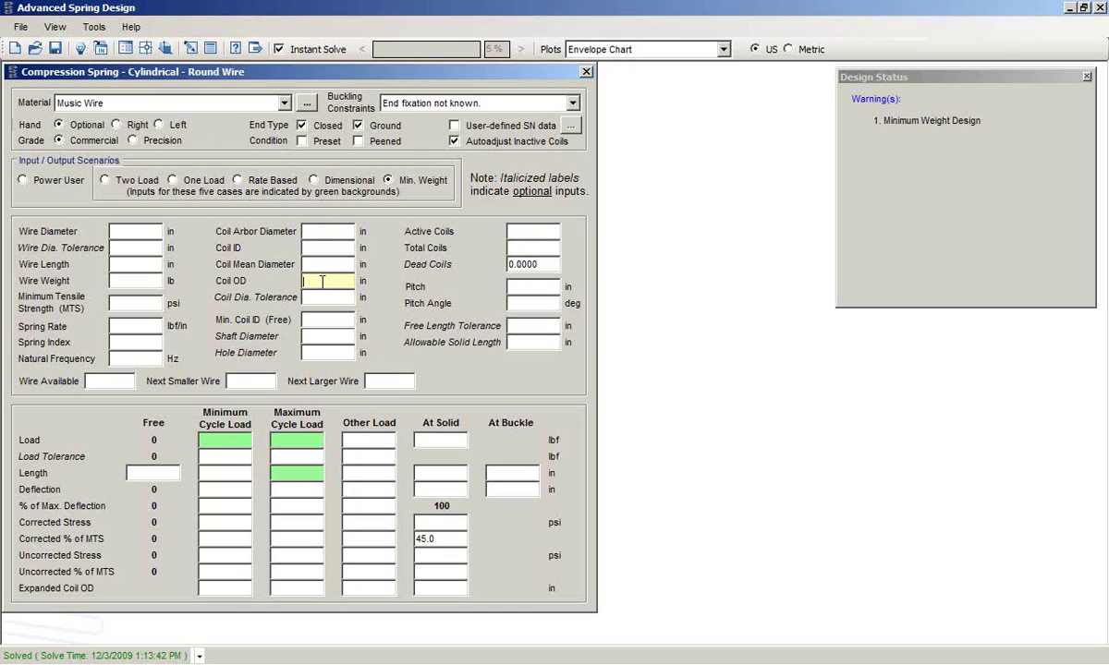
text(1)
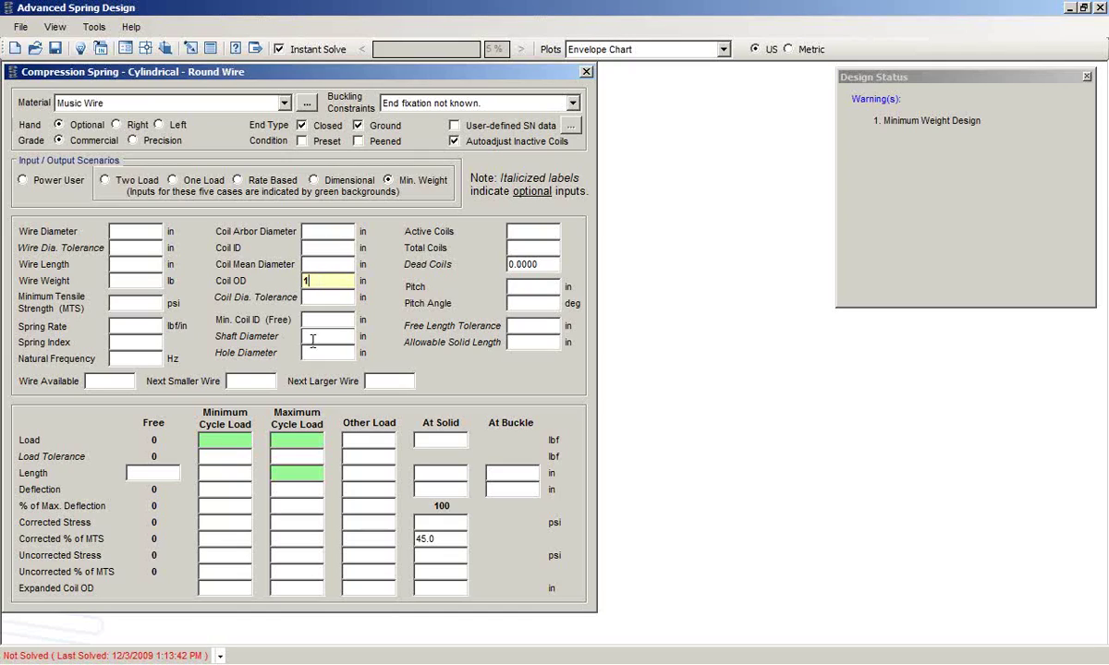
click(219, 441)
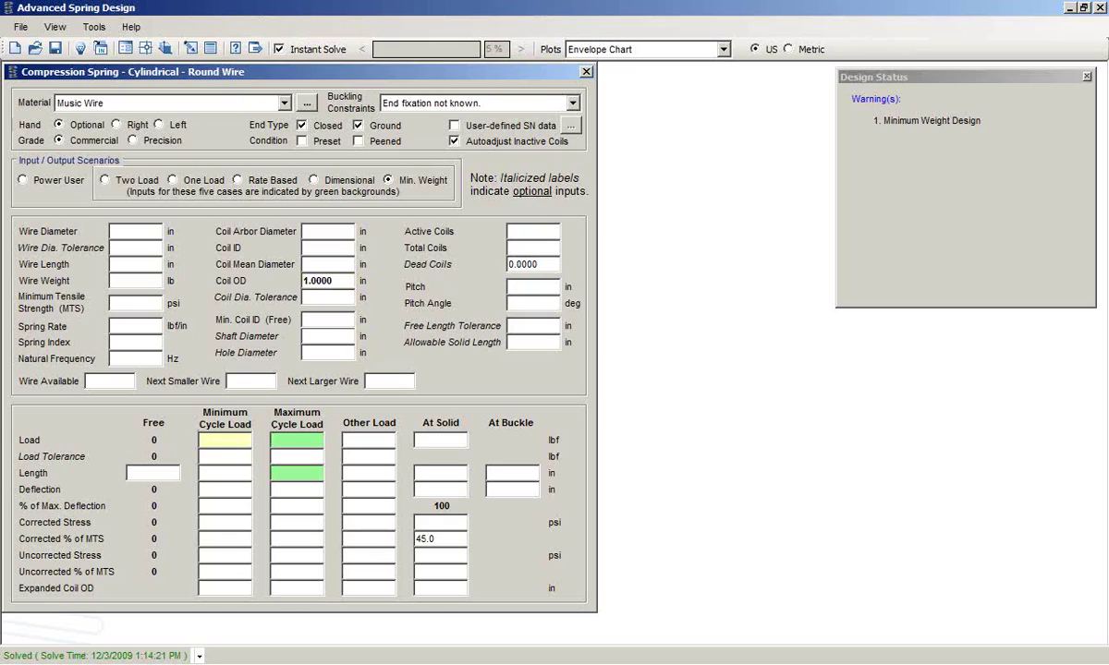
text(7)
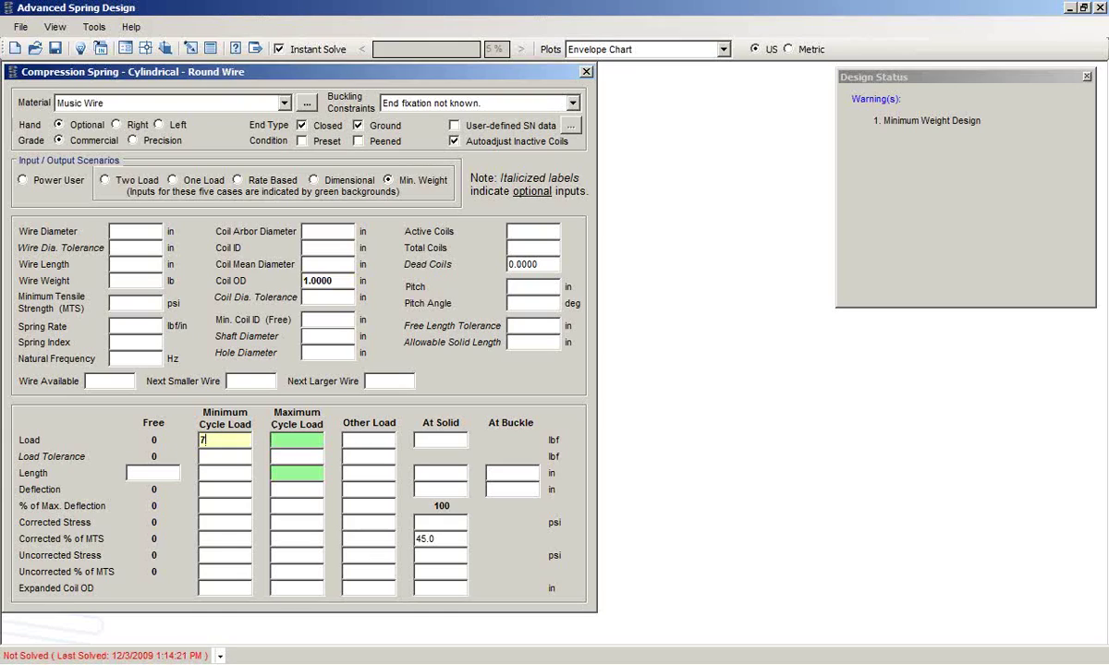
click(279, 442)
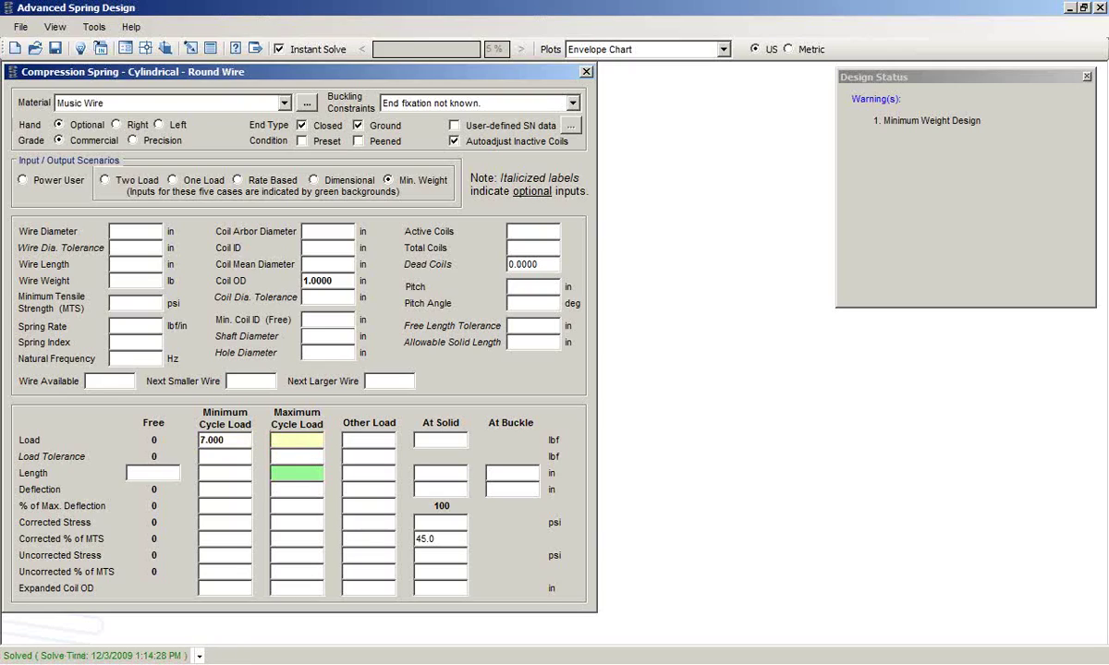
text(30)
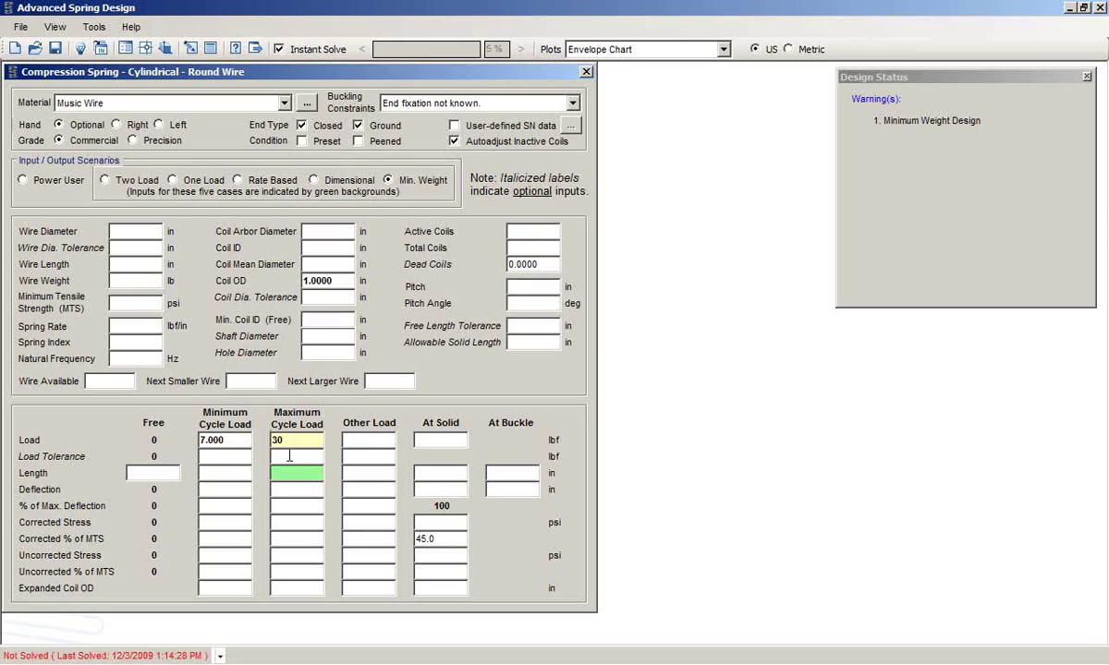
click(288, 474)
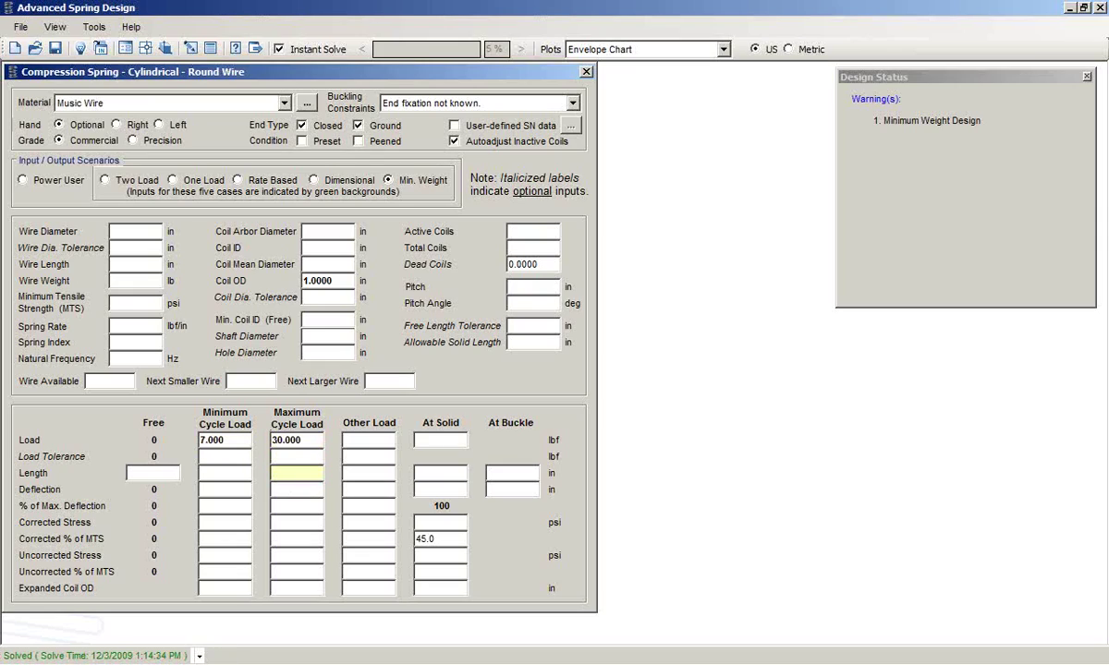
text(.75)
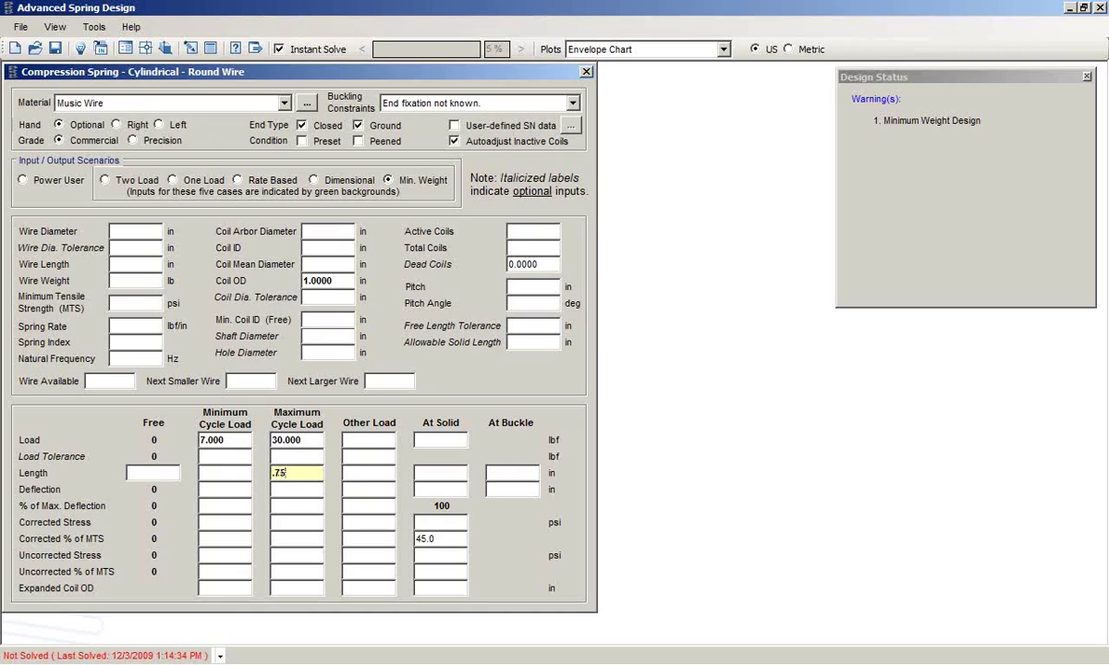
key(Return)
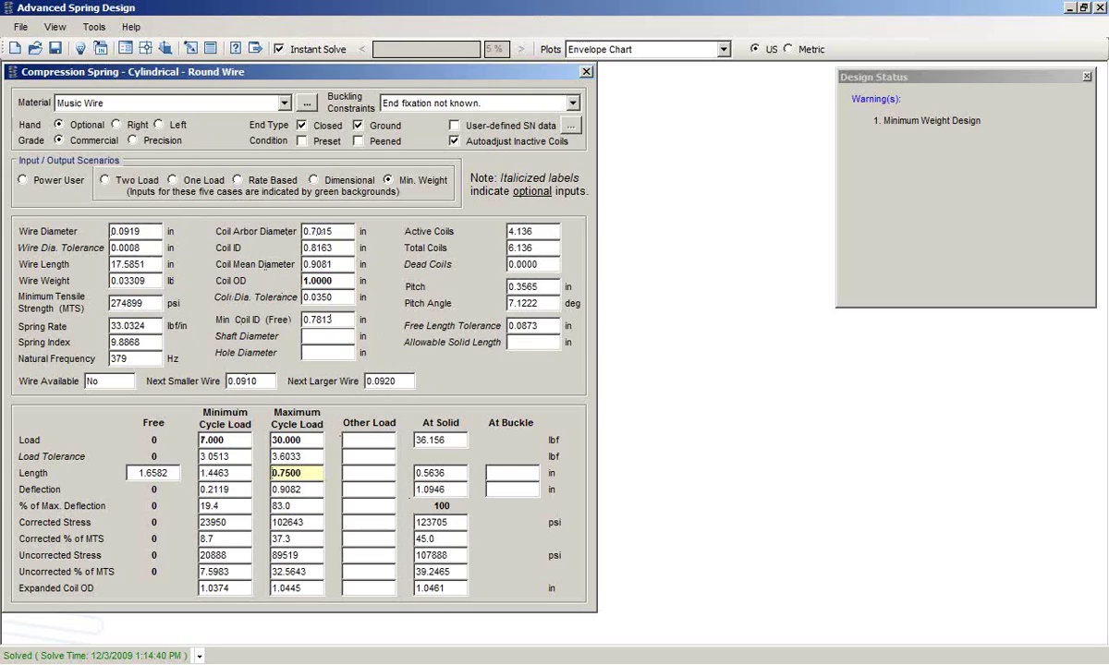
- Enter .09 in the Wire Diameter field and re-solve, giving 0.9421 in coil OD
click(139, 231)
key(BackSpace)
text(854493)
double_click(153, 231)
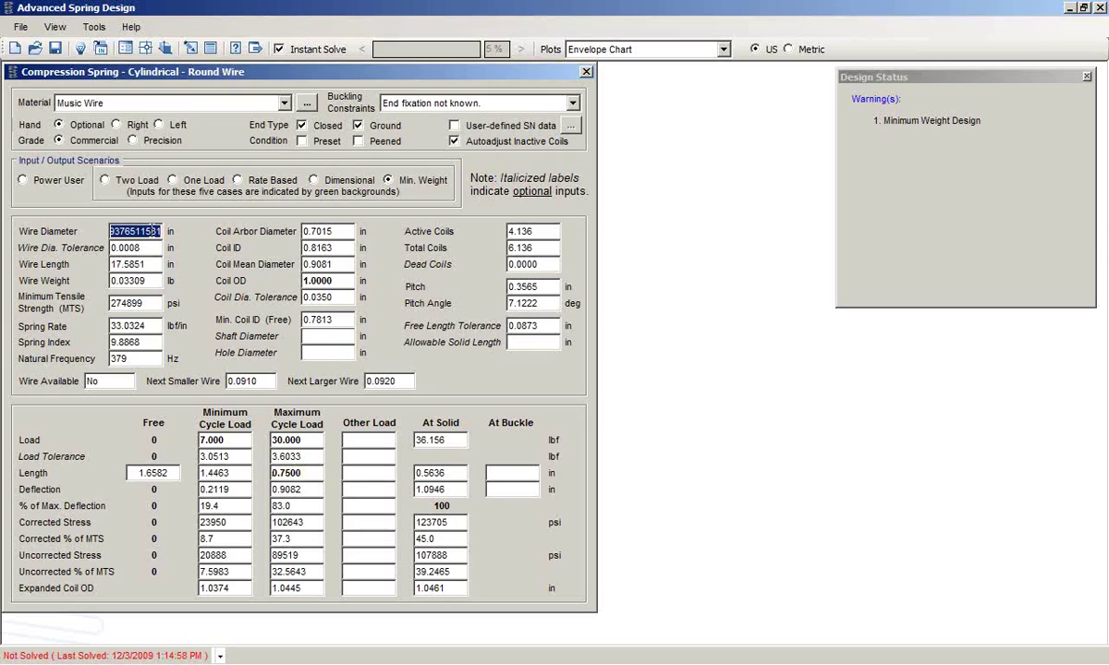
text(.09)
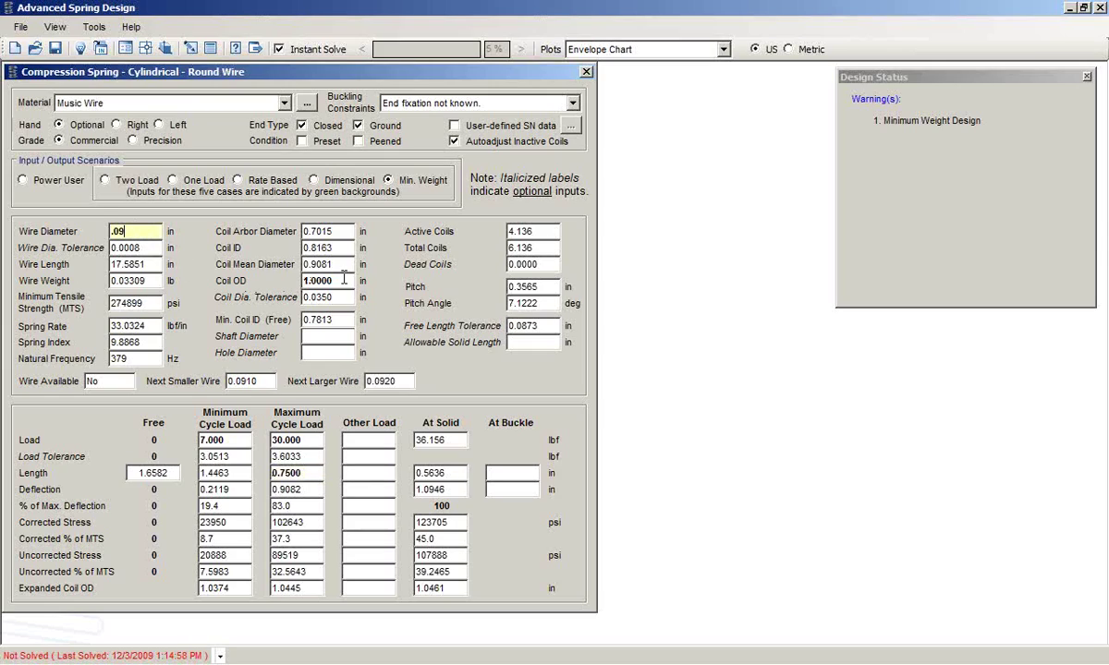
click(343, 279)
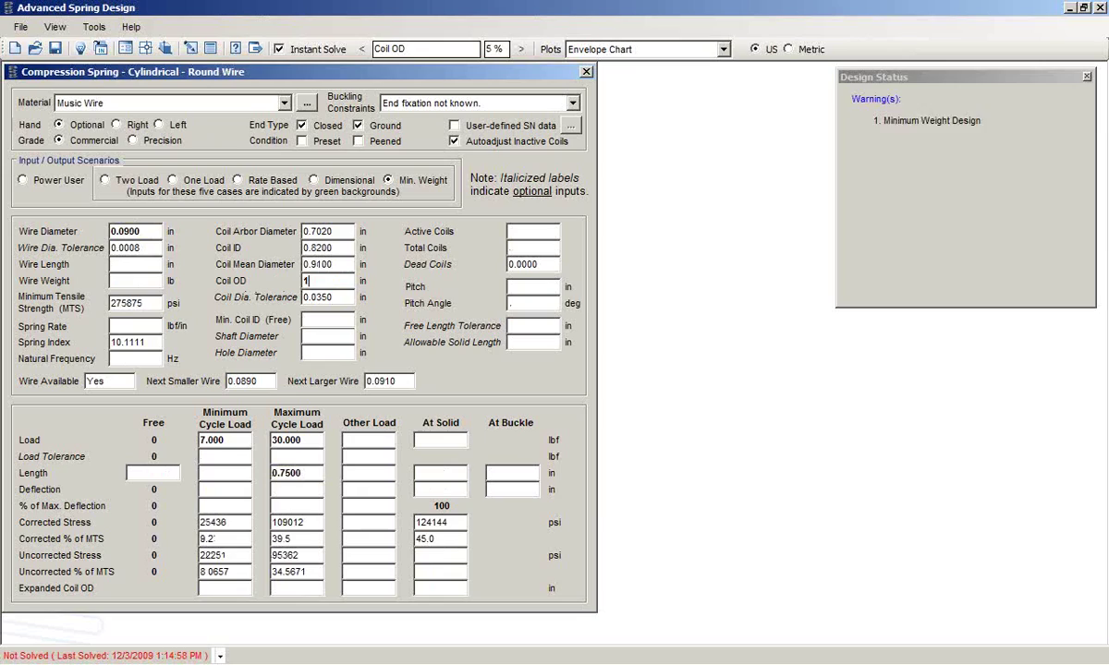
click(343, 296)
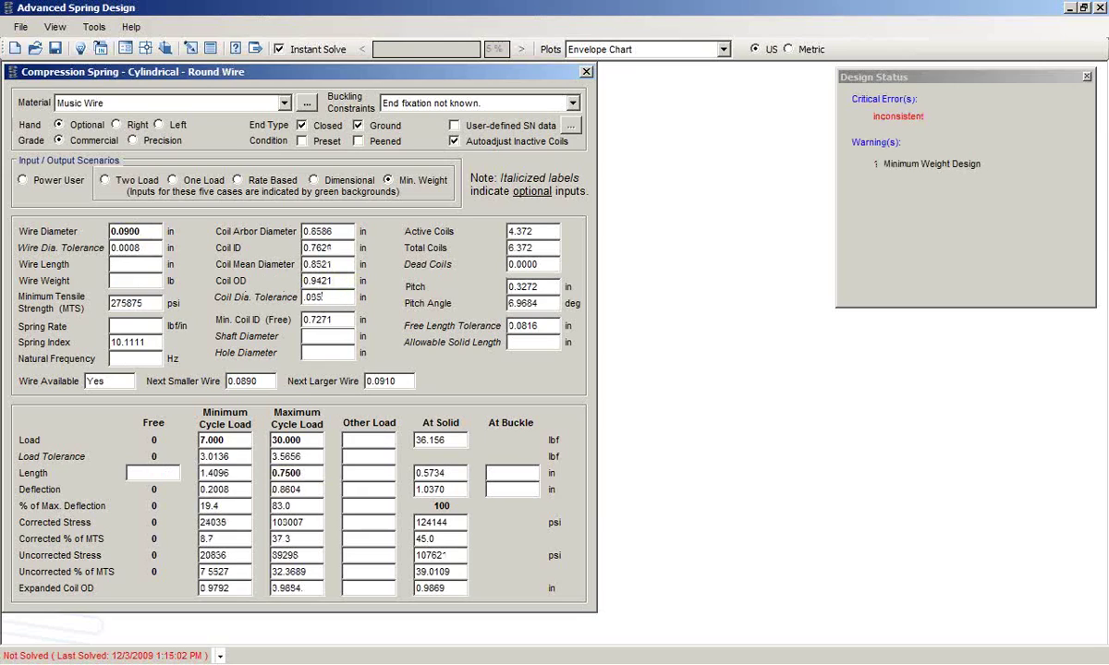